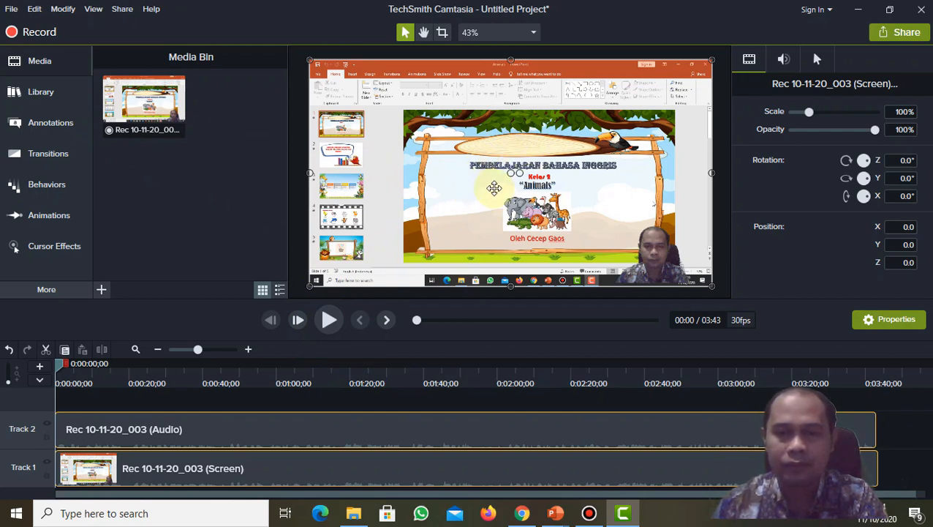
# - Play the recording to locate its real start, and split the Track 2 audio and Track 1 screen clips at 0:00:21;04
pyautogui.click(330, 325)
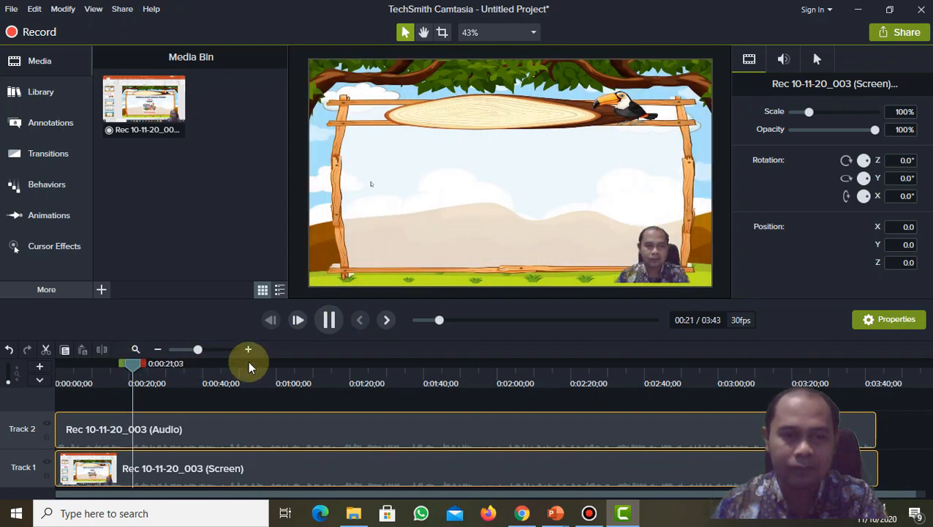
pyautogui.click(323, 326)
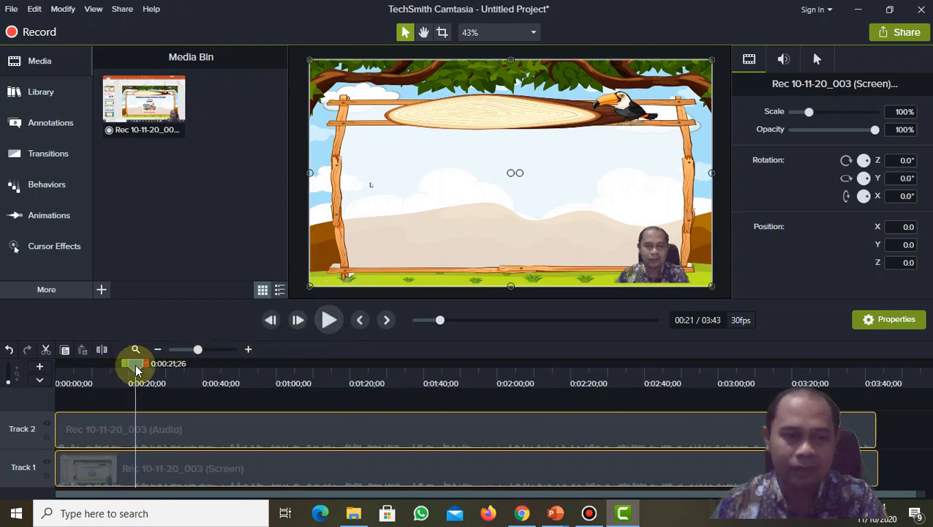
pyautogui.moveTo(135, 366)
pyautogui.mouseDown()
pyautogui.moveTo(133, 381)
pyautogui.moveTo(135, 369)
pyautogui.mouseUp()
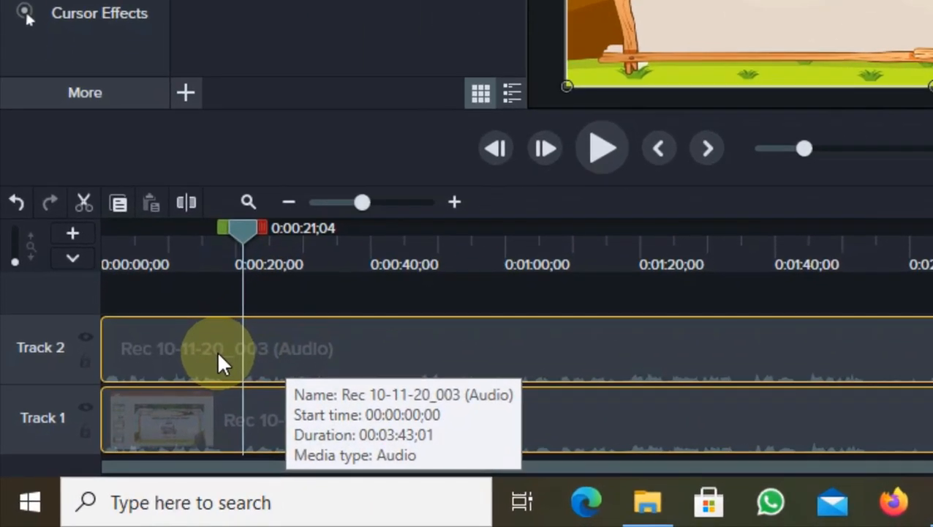
pyautogui.click(314, 362)
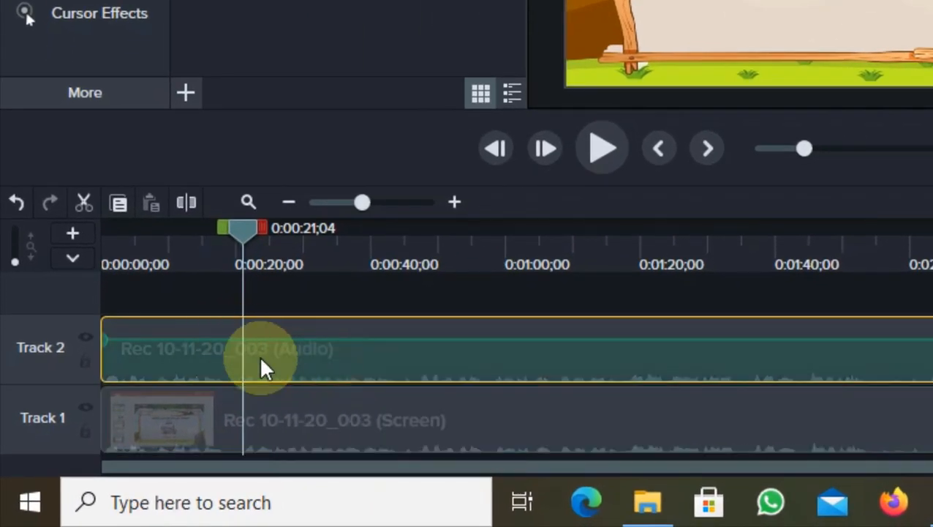
pyautogui.click(185, 202)
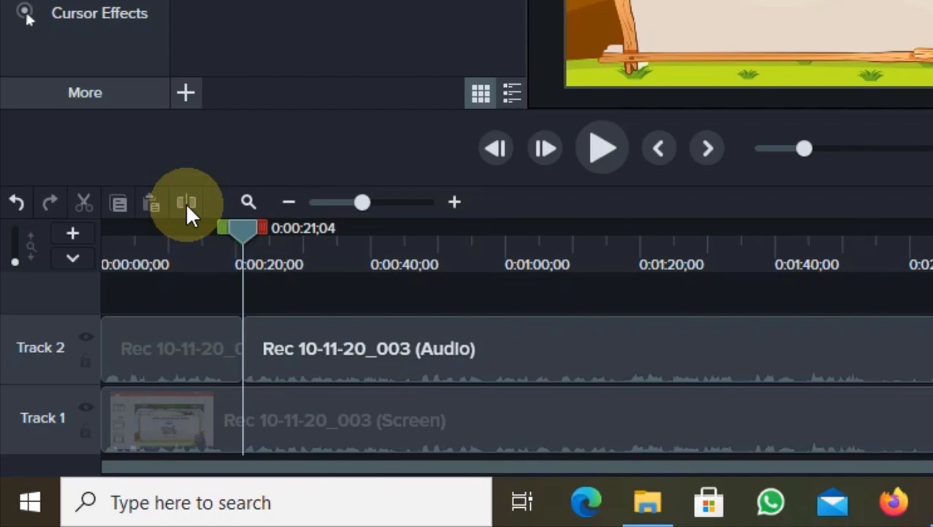
pyautogui.click(232, 430)
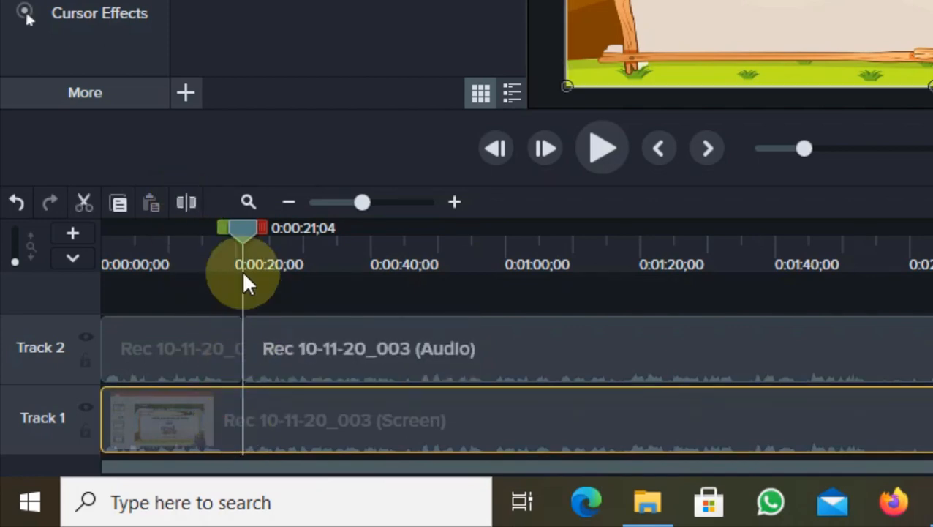
pyautogui.click(184, 203)
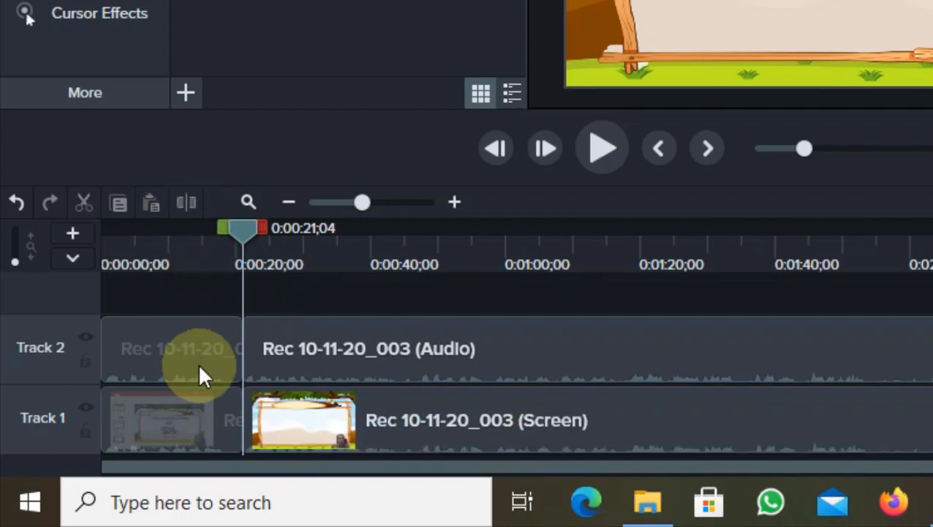
# - Delete the opening segments before 0:00:21;04 from both the audio and screen tracks, leaving the gap unclosed
pyautogui.click(169, 347)
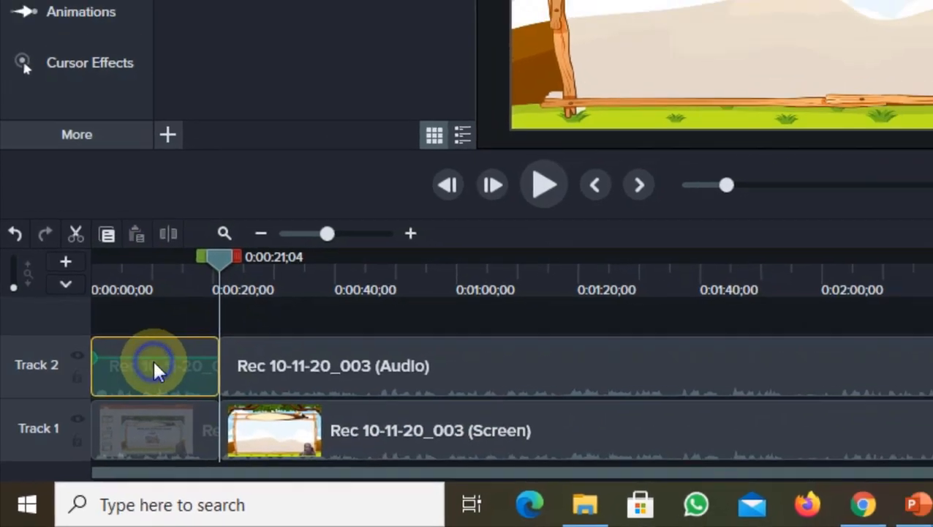
pyautogui.rightClick(169, 351)
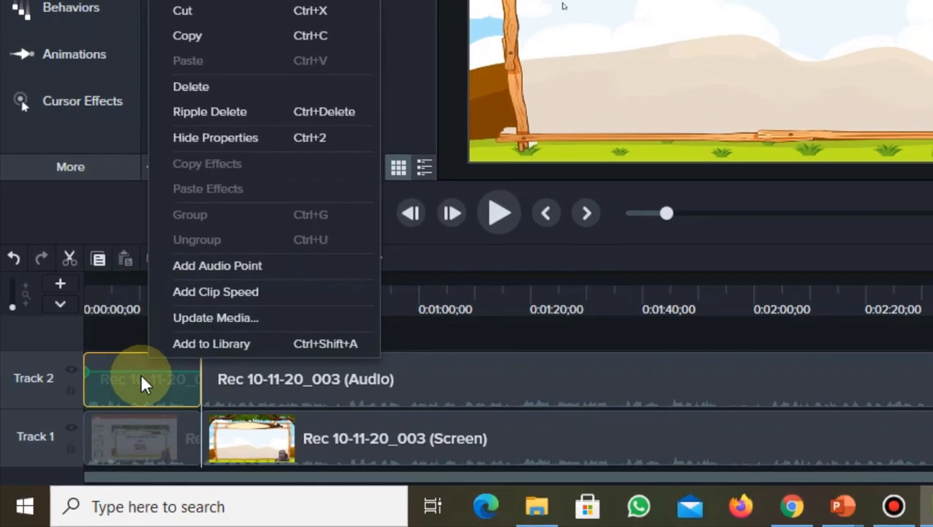
pyautogui.click(190, 87)
pyautogui.click(139, 439)
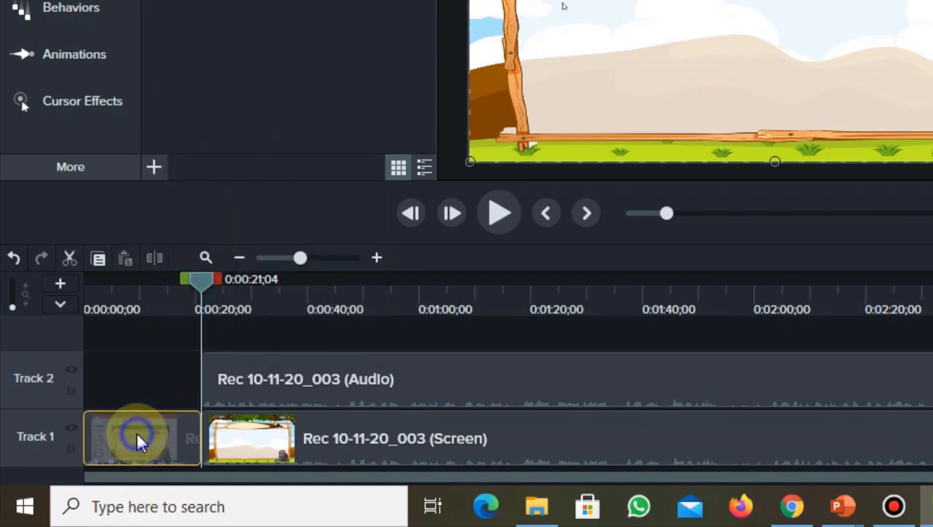
pyautogui.rightClick(137, 437)
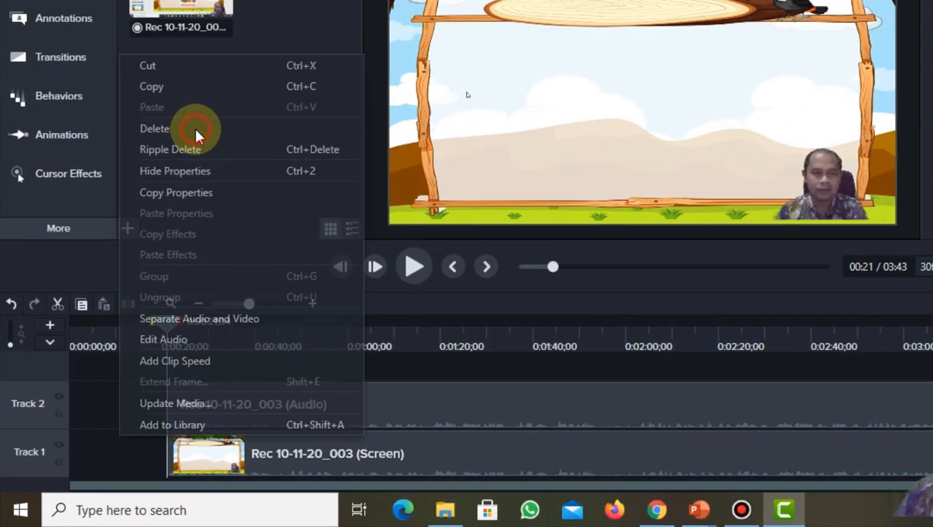
pyautogui.click(195, 130)
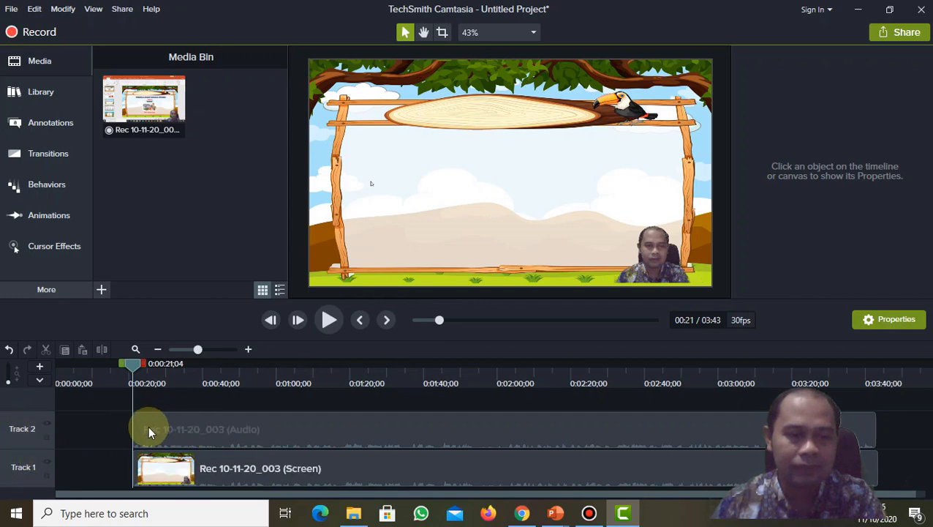
# - Move the remaining audio and screen clips together to the timeline's beginning and return the playhead to the start
pyautogui.click(234, 432)
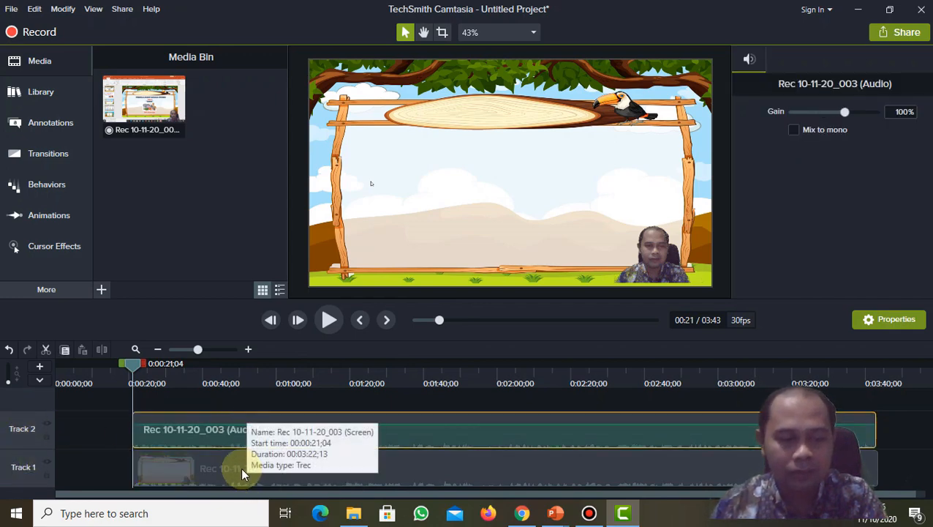
pyautogui.click(214, 470)
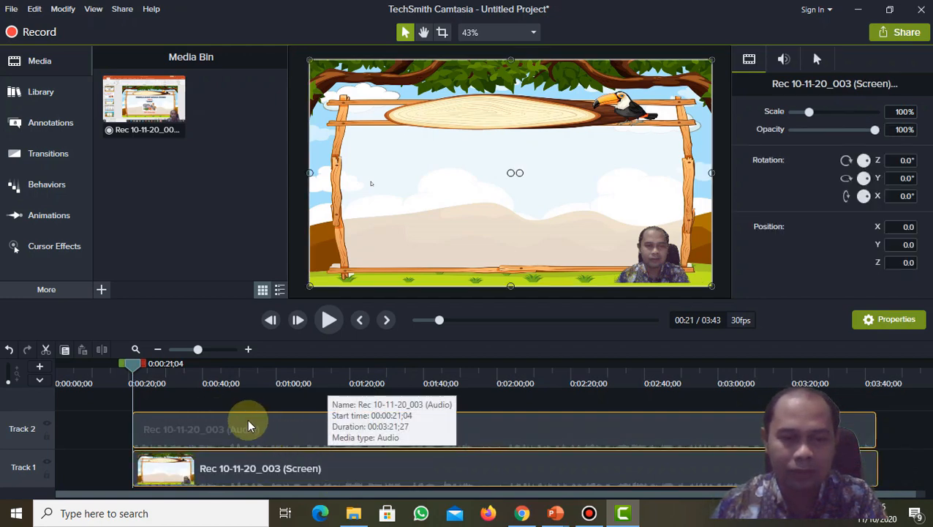
pyautogui.moveTo(229, 429); pyautogui.dragTo(131, 427)
pyautogui.moveTo(133, 368); pyautogui.dragTo(41, 367)
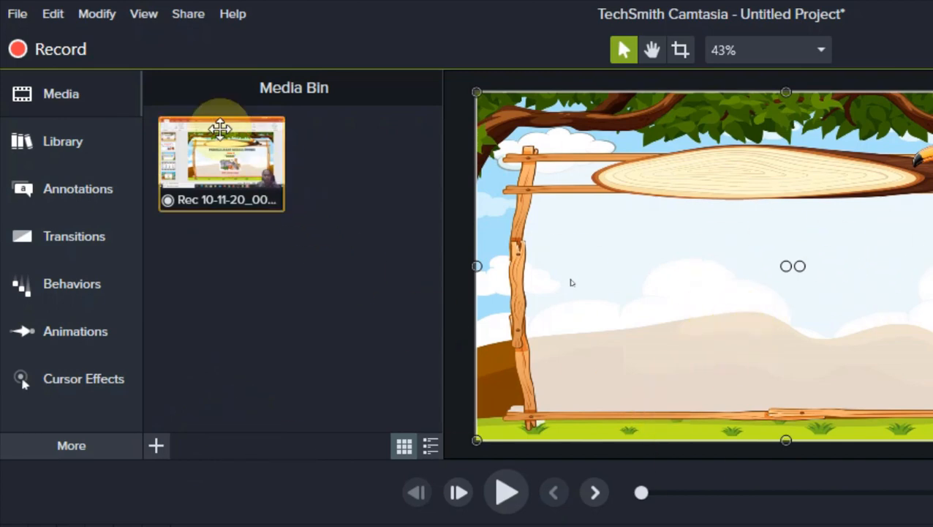
pyautogui.click(66, 93)
pyautogui.click(65, 93)
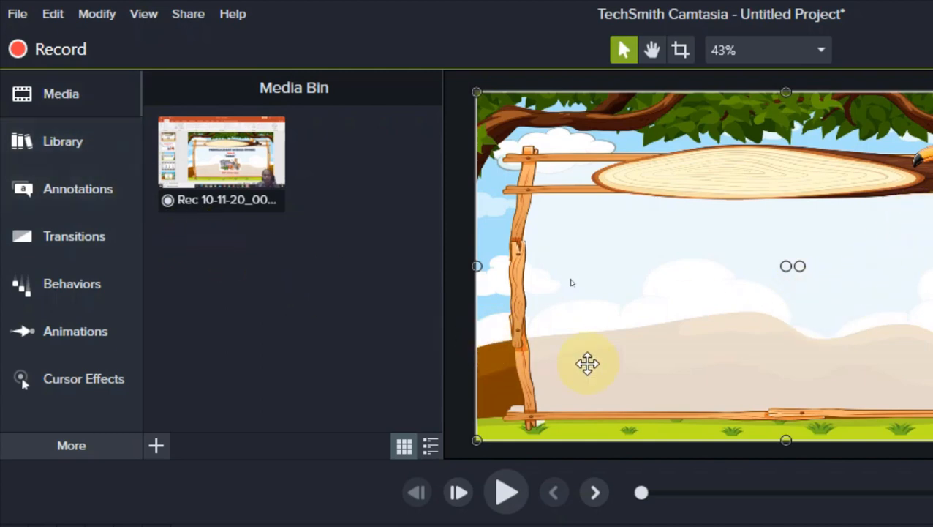
pyautogui.rightClick(267, 267)
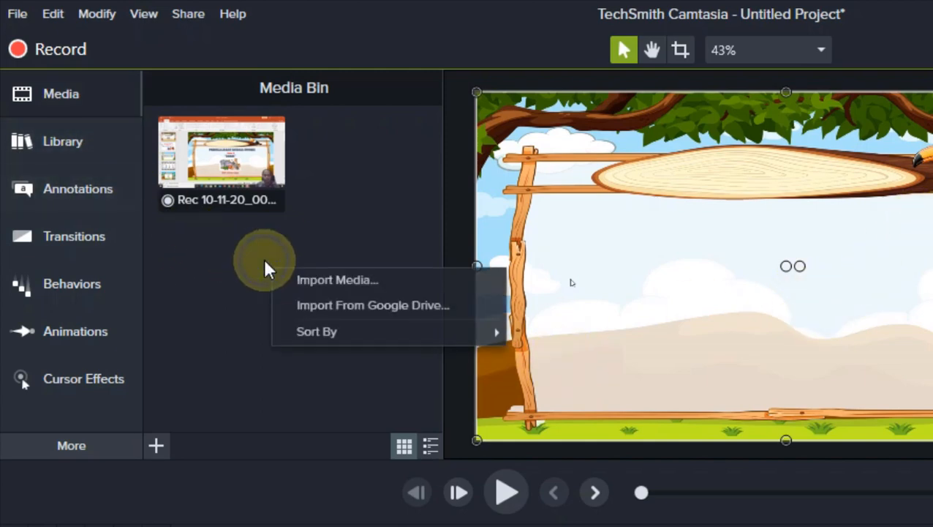
pyautogui.click(225, 266)
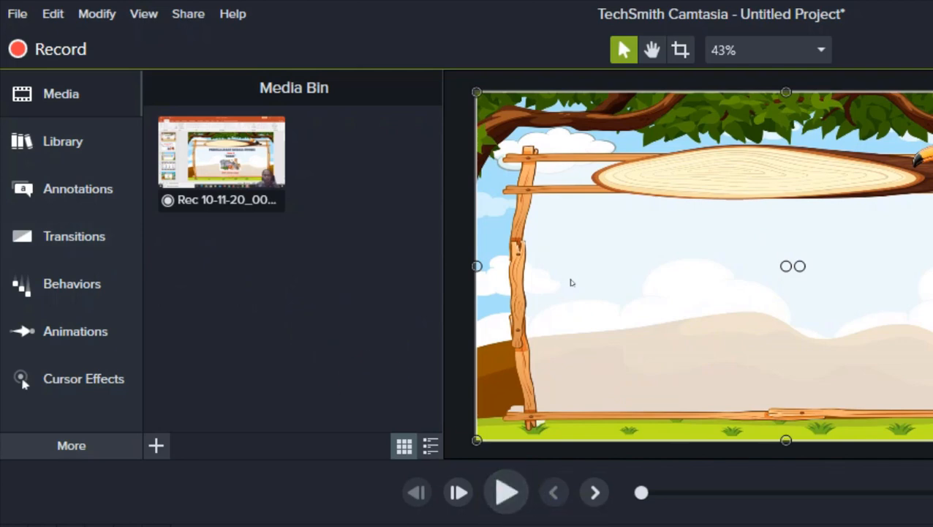
# - Preview the opening seconds of the trimmed recording and lower the Track 1 screen clip's own audio to silence
pyautogui.click(505, 487)
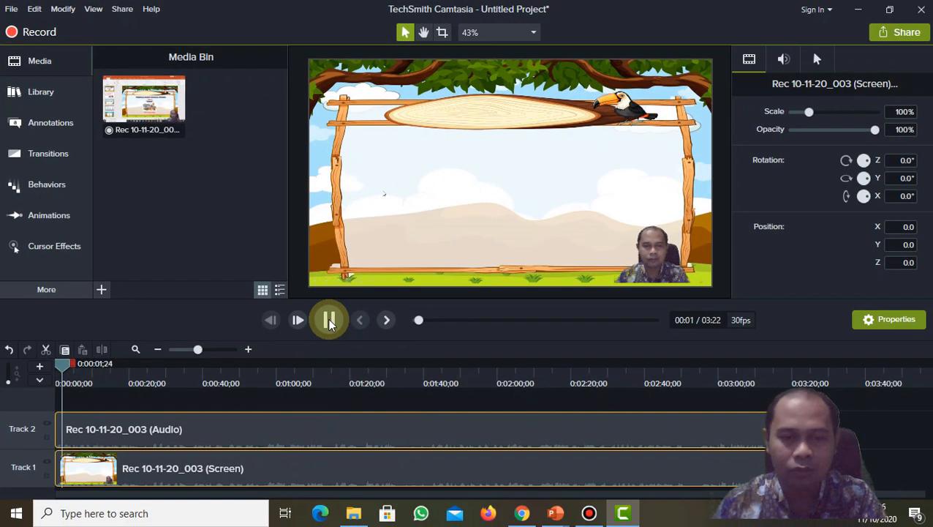
pyautogui.click(329, 322)
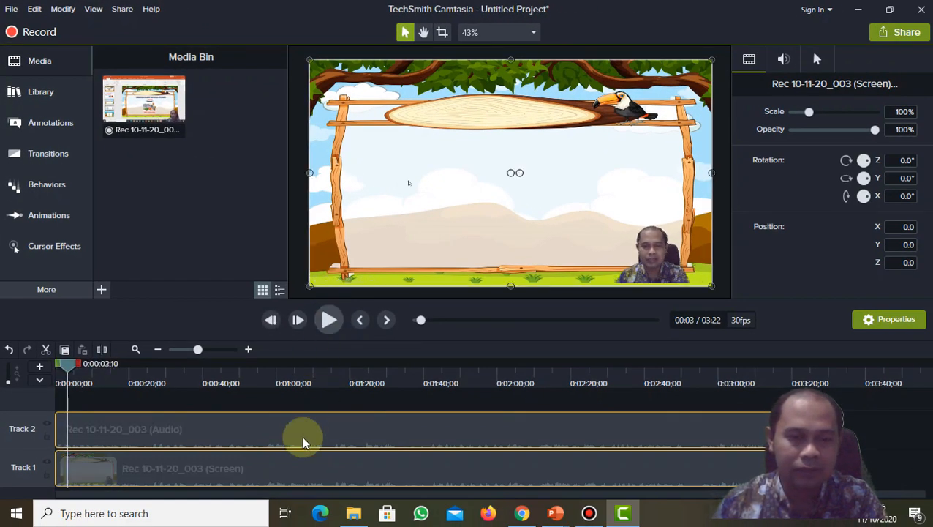
pyautogui.click(233, 469)
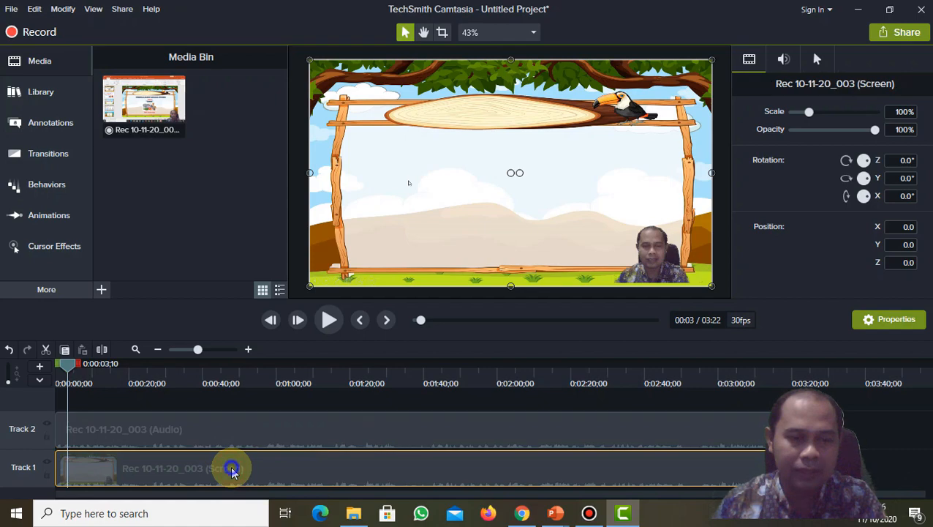
pyautogui.rightClick(234, 469)
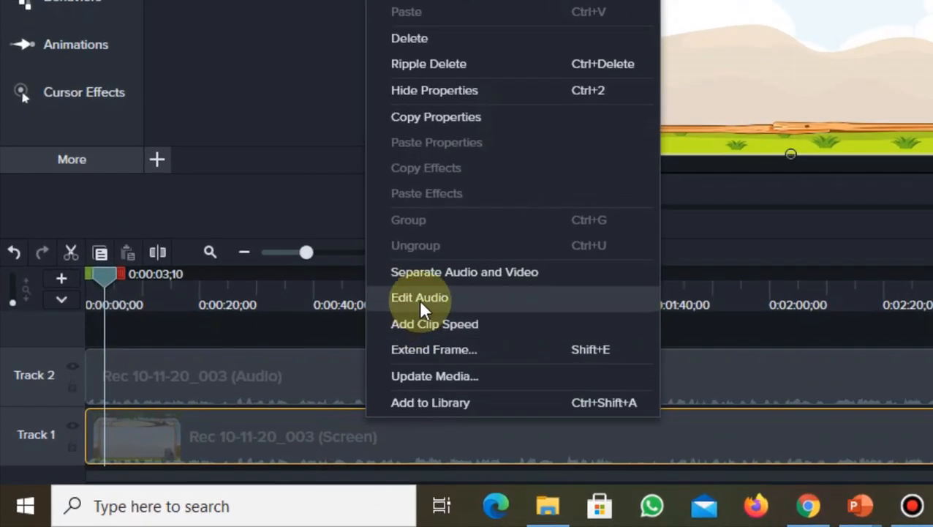
pyautogui.click(393, 319)
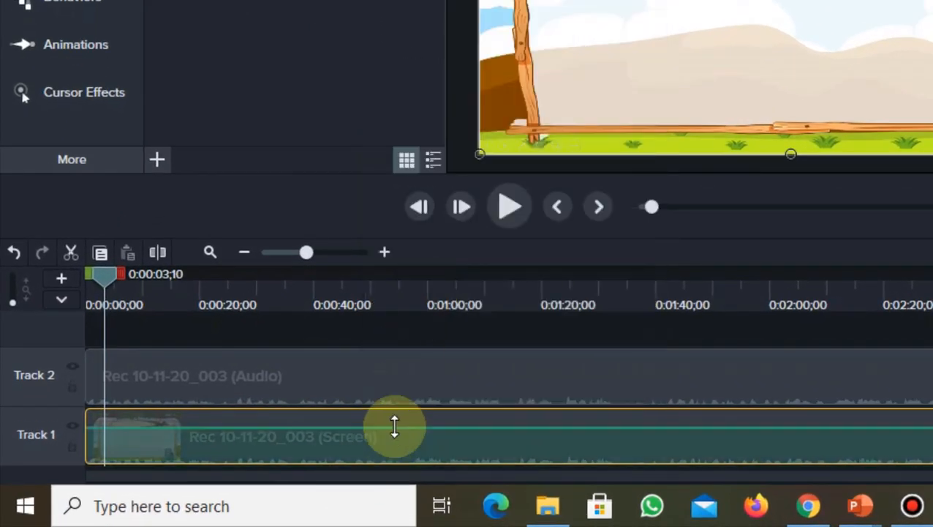
pyautogui.moveTo(395, 426); pyautogui.dragTo(395, 465)
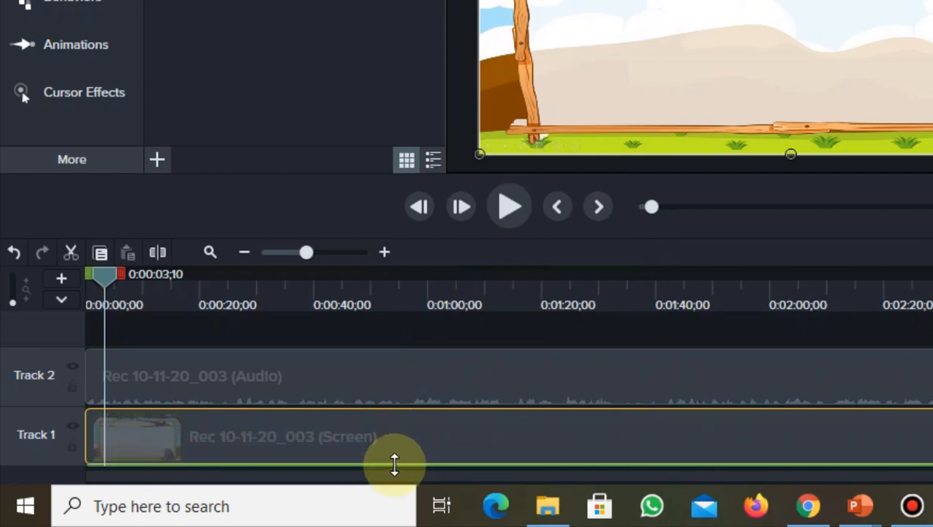
# - Apply the Noise Removal audio effect to the Track 2 audio clip and analyze its noise
pyautogui.click(330, 373)
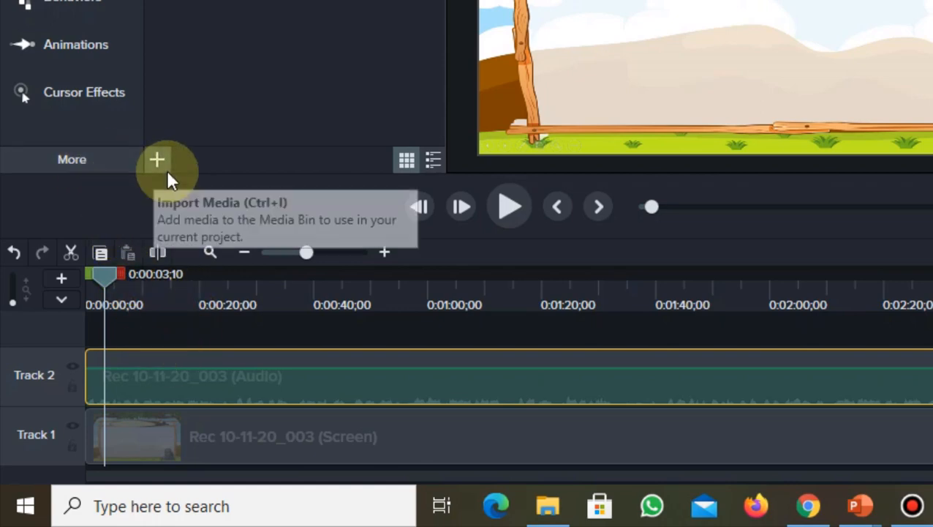
pyautogui.click(118, 164)
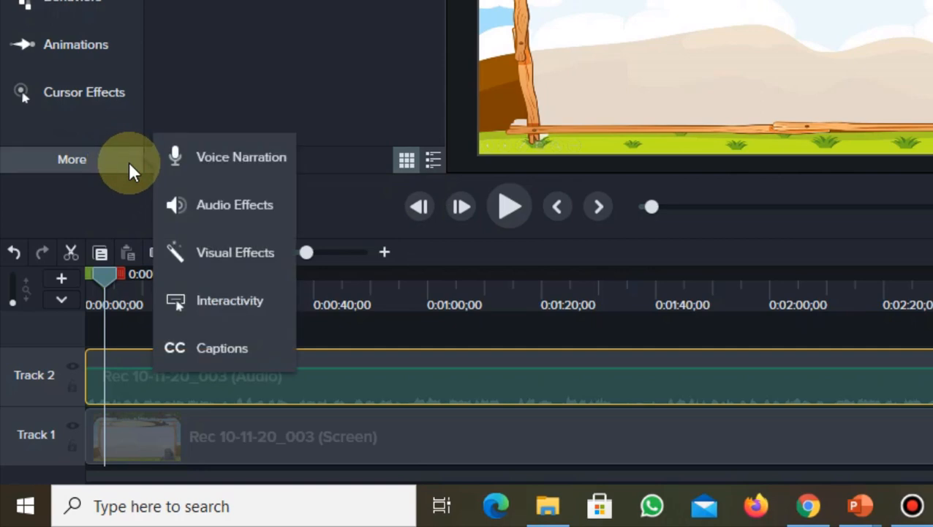
pyautogui.click(231, 212)
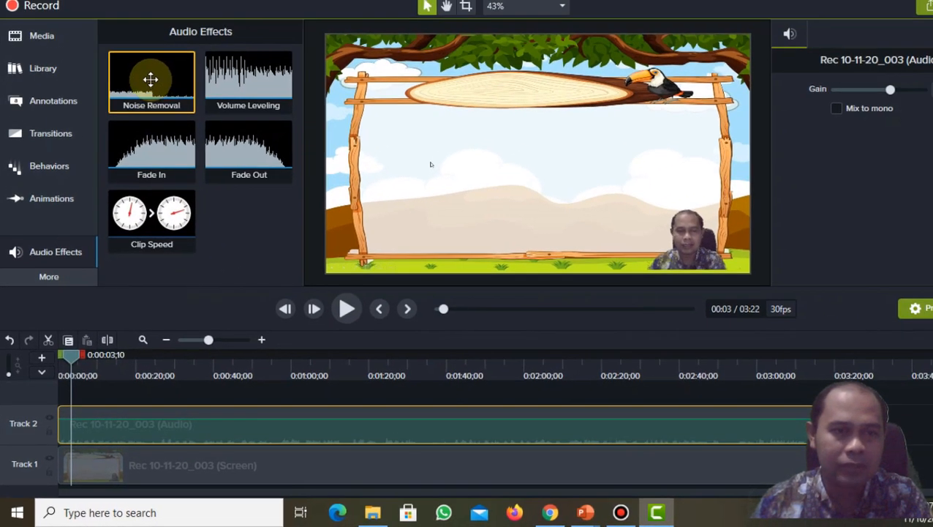
pyautogui.moveTo(150, 79); pyautogui.dragTo(430, 423)
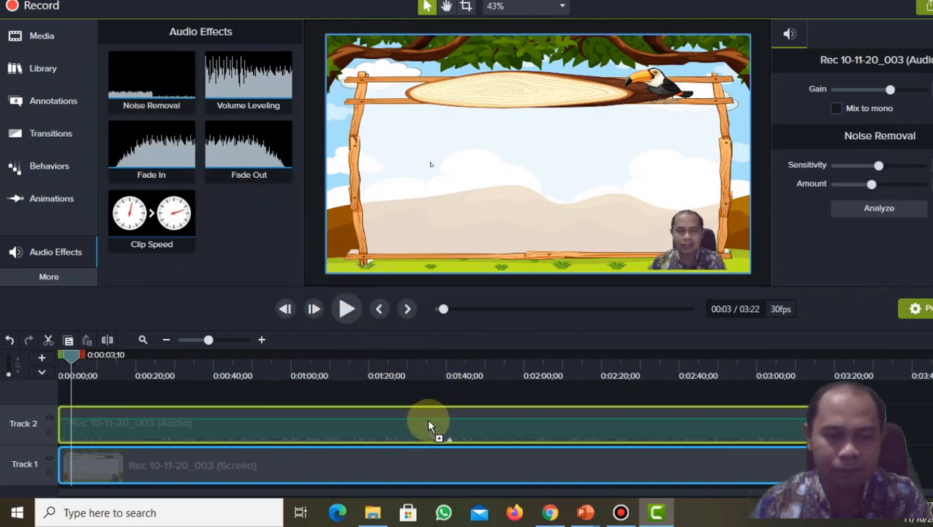
pyautogui.moveTo(429, 425); pyautogui.dragTo(428, 425)
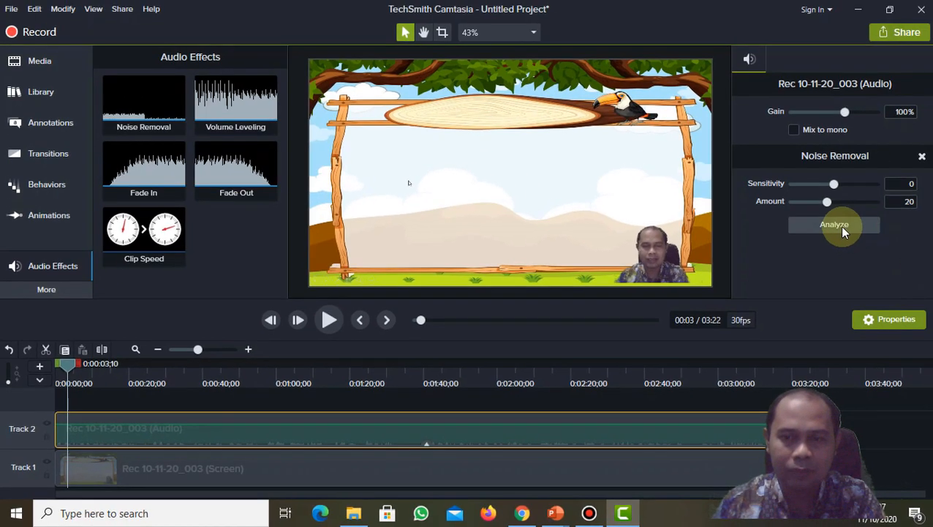
pyautogui.click(885, 212)
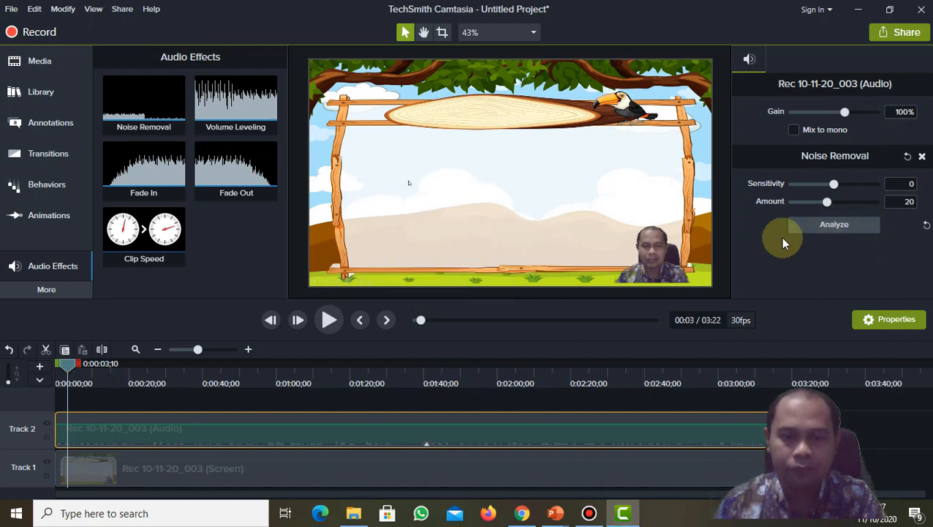
# - Raise the Track 2 audio clip's volume up to the clip's upper edge, checking the sound by playback before and after
pyautogui.click(326, 322)
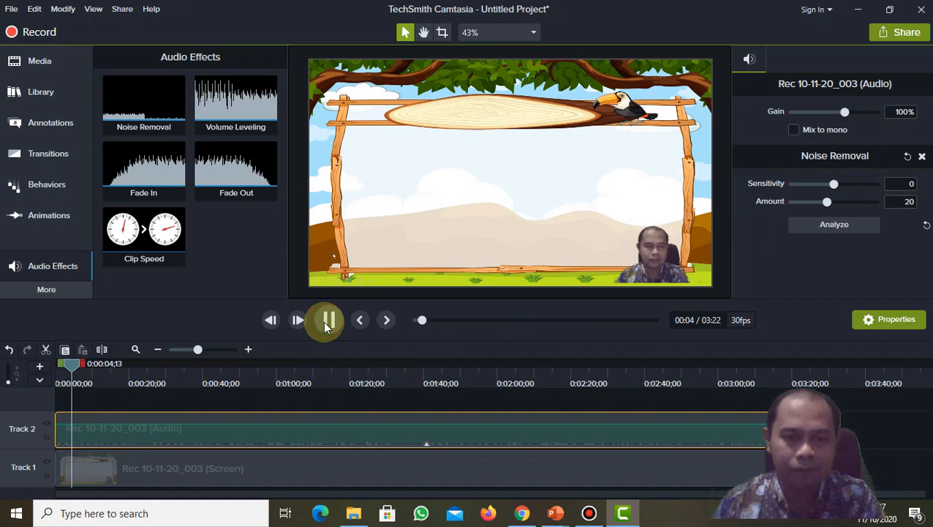
pyautogui.click(326, 323)
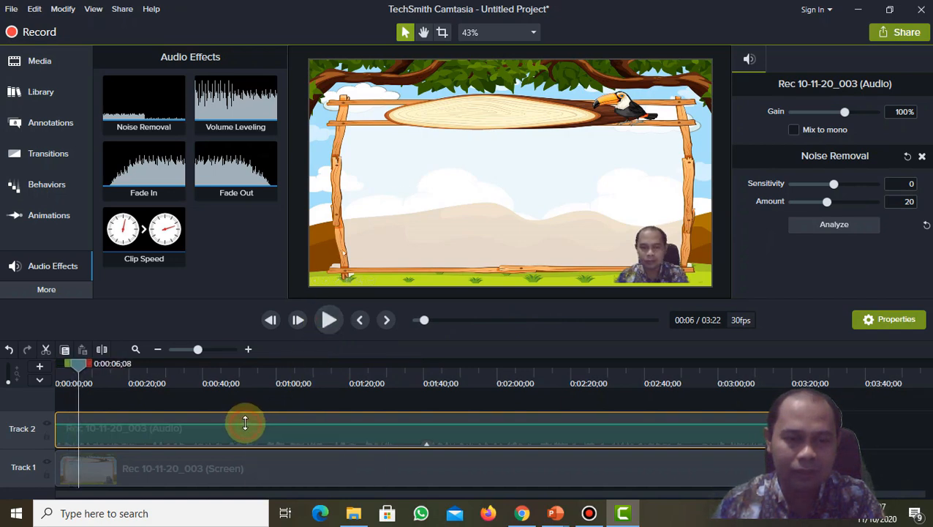
pyautogui.moveTo(245, 422); pyautogui.dragTo(251, 408)
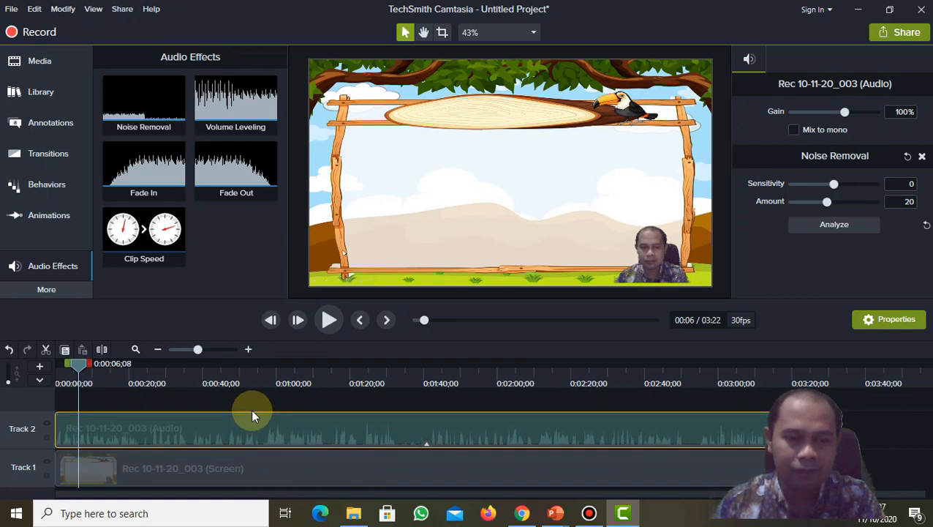
pyautogui.click(327, 320)
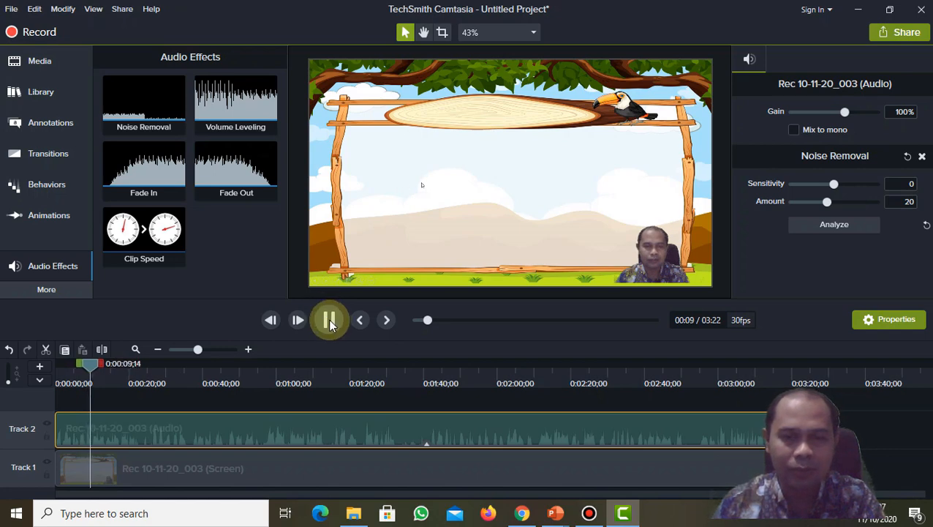
pyautogui.click(329, 321)
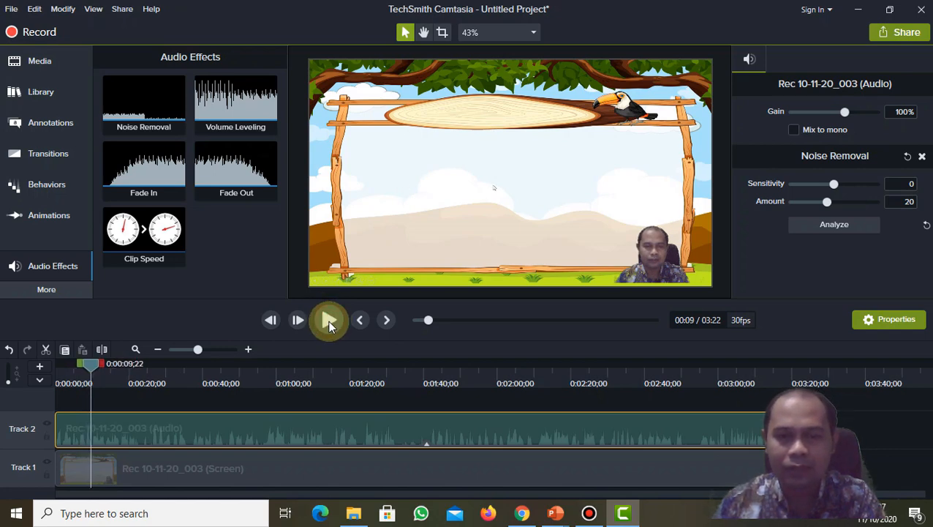
# - Play and scrub through the recording to locate the next cut point, placing the playhead at 0:00:55;21
pyautogui.click(86, 368)
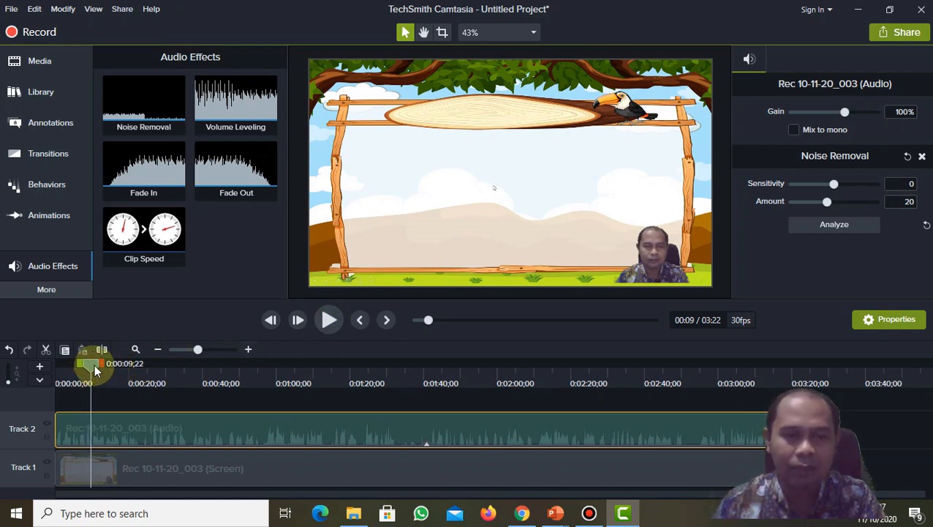
pyautogui.click(326, 322)
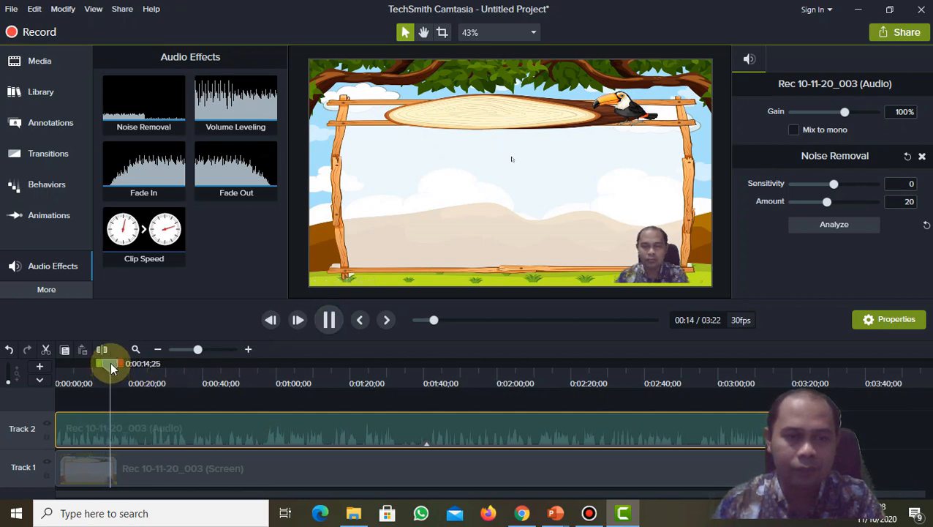
pyautogui.click(330, 320)
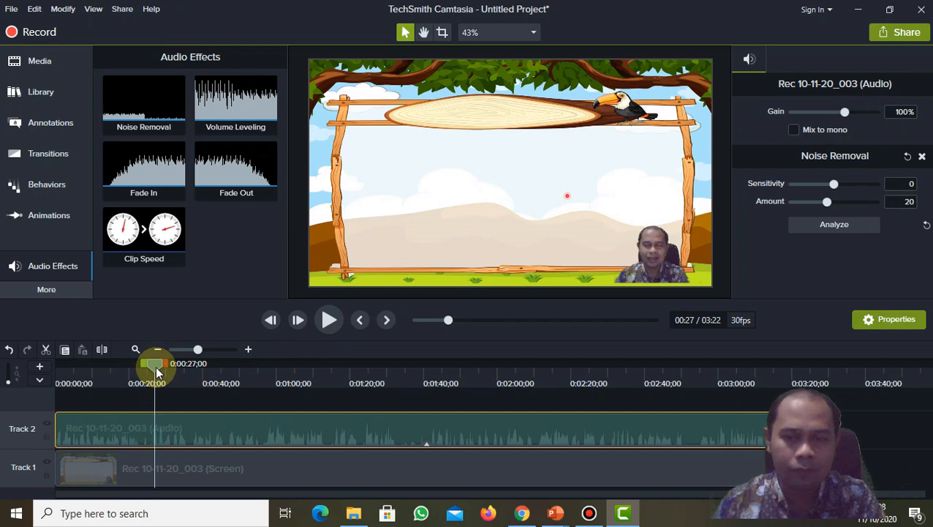
pyautogui.moveTo(160, 372); pyautogui.dragTo(272, 373)
pyautogui.rightClick(272, 371)
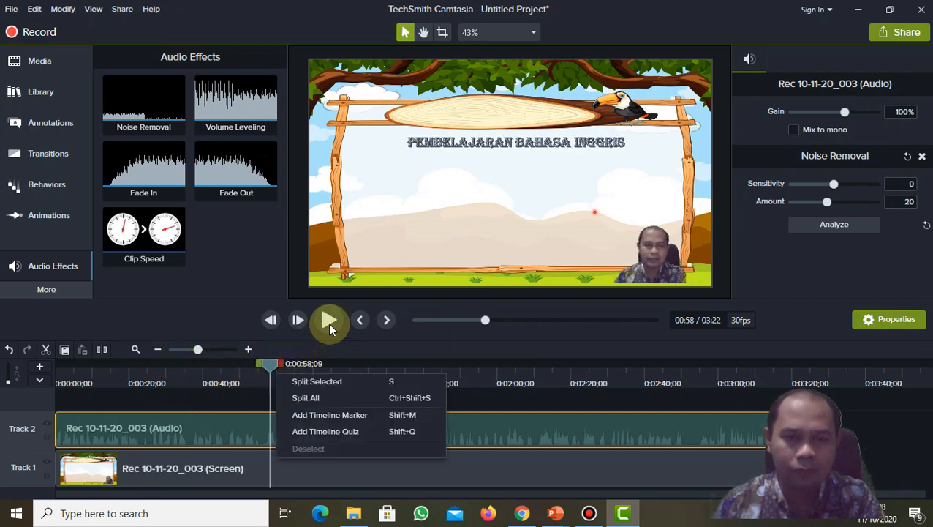
pyautogui.click(231, 314)
pyautogui.moveTo(269, 367); pyautogui.dragTo(267, 400)
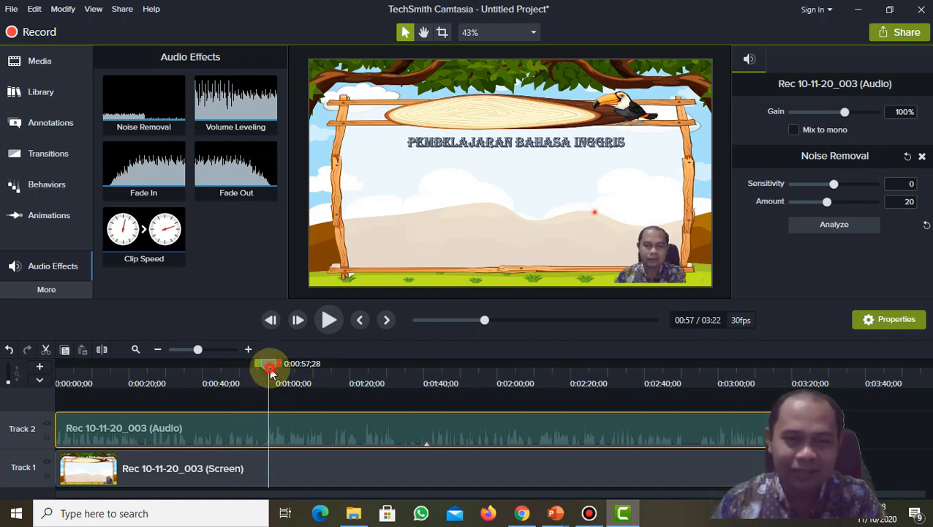
pyautogui.moveTo(268, 373)
pyautogui.mouseDown()
pyautogui.moveTo(244, 381)
pyautogui.moveTo(267, 376)
pyautogui.moveTo(264, 384)
pyautogui.mouseUp()
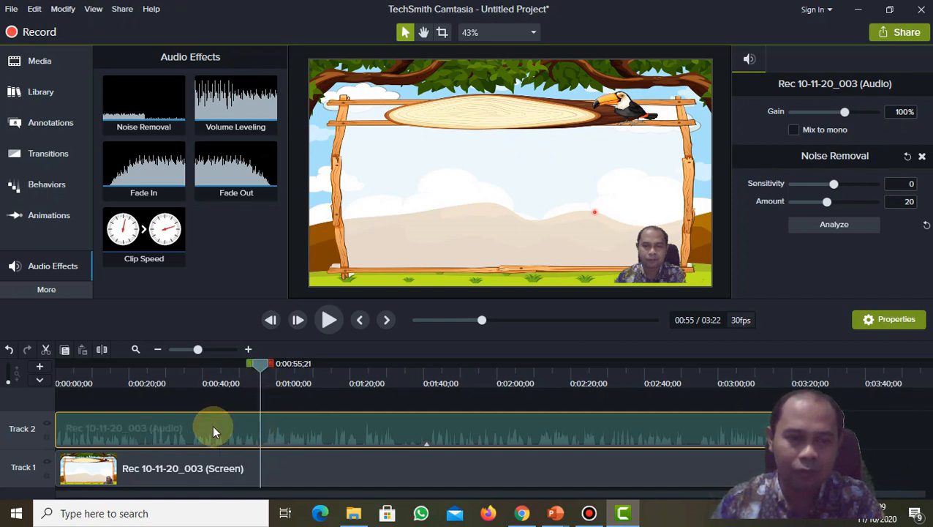
# - Split the Track 2 audio clip and the Track 1 screen clip at 0:00:55;21
pyautogui.click(100, 349)
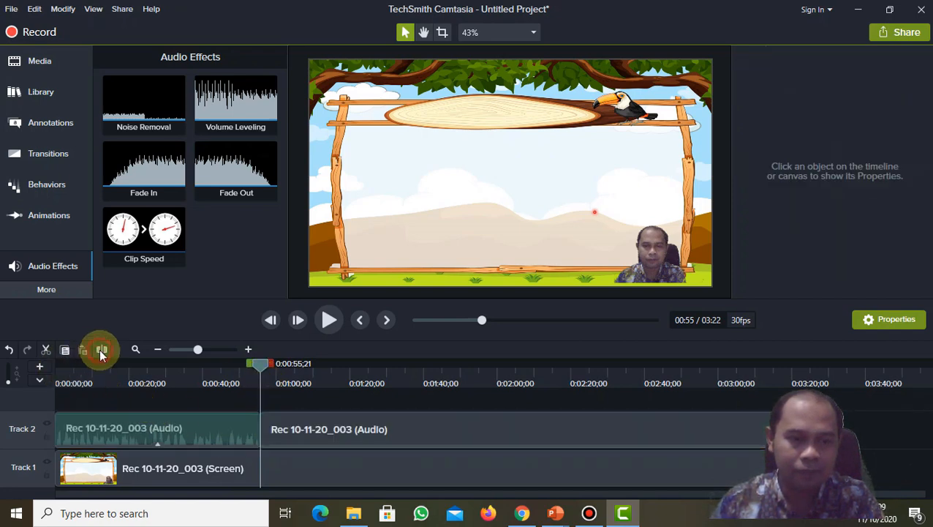
pyautogui.moveTo(209, 462); pyautogui.dragTo(214, 471)
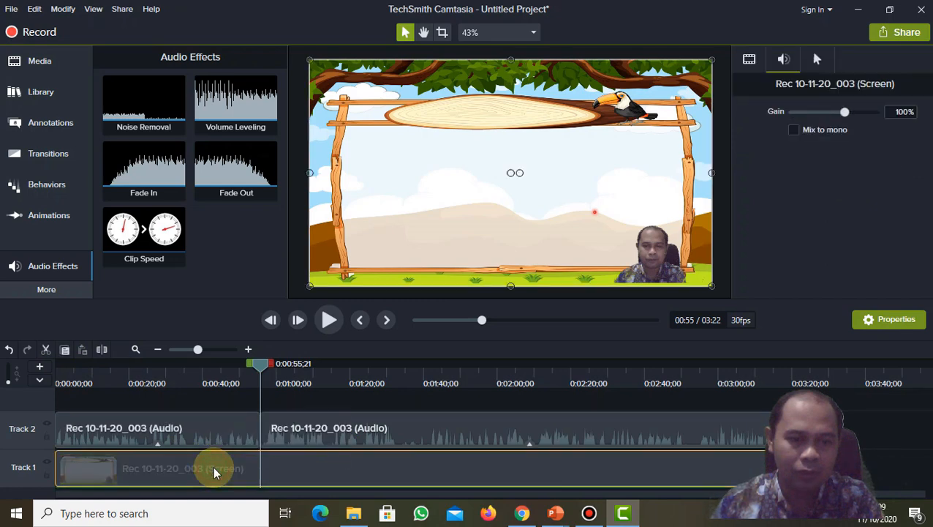
pyautogui.click(100, 350)
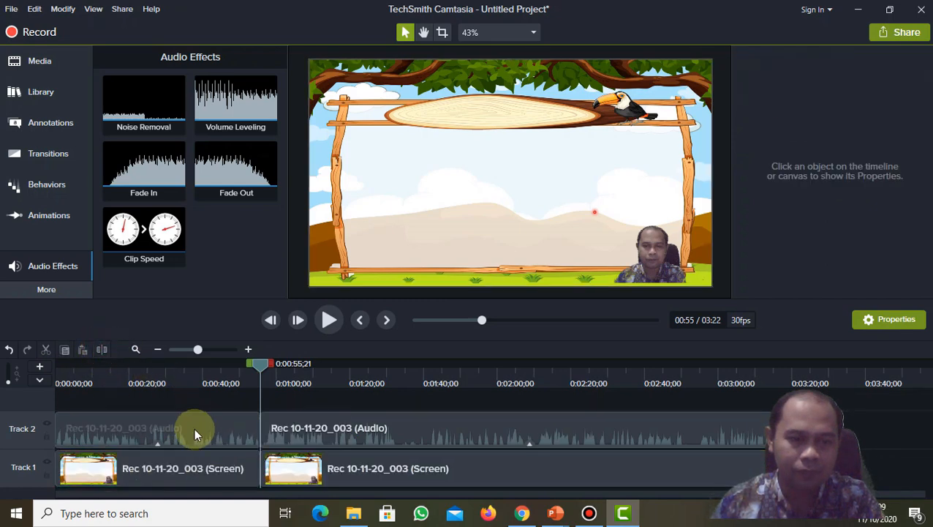
# - Delete the audio and screen segments that lie before the split
pyautogui.click(194, 434)
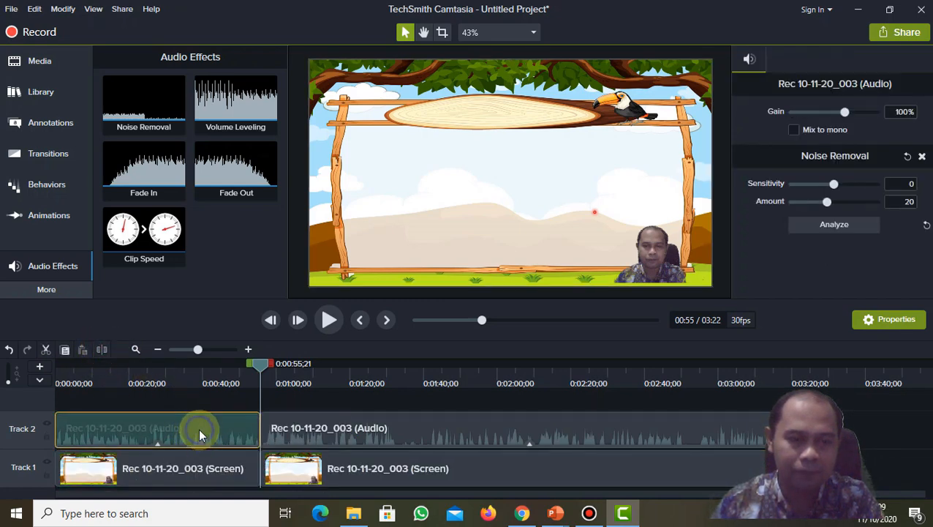
pyautogui.rightClick(198, 428)
pyautogui.click(229, 205)
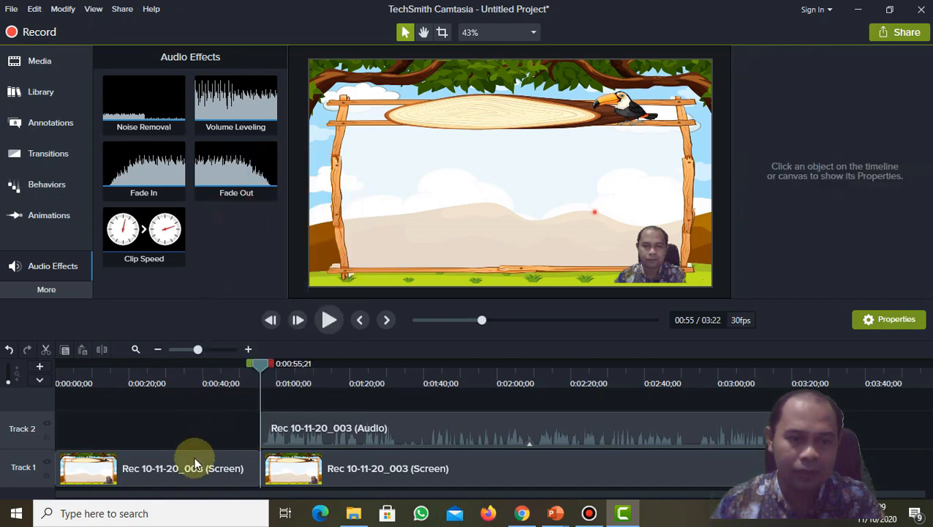
pyautogui.click(196, 466)
pyautogui.rightClick(194, 468)
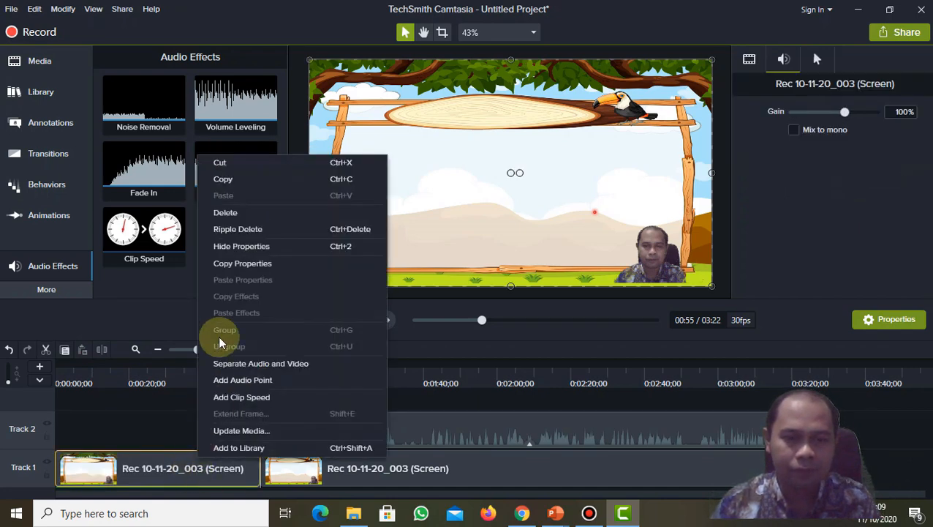
pyautogui.click(229, 229)
# - Select the remaining audio and screen clips together, shift both to the start of the timeline, and return the playhead to 0:00:00;00
pyautogui.click(302, 427)
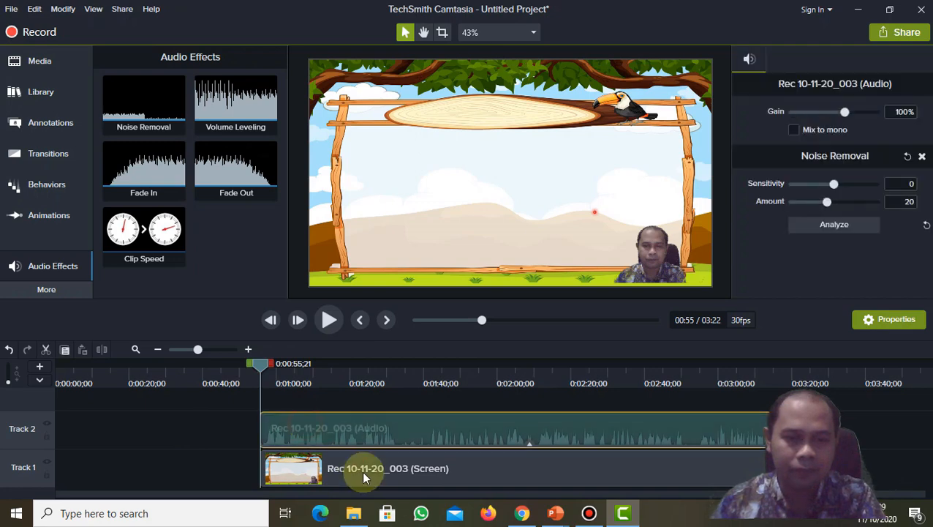
pyautogui.click(367, 469)
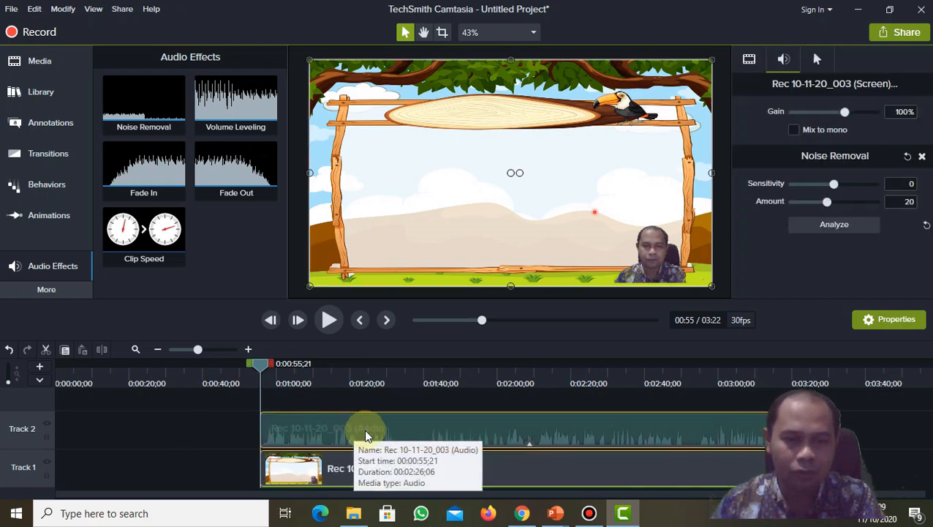
pyautogui.click(349, 428)
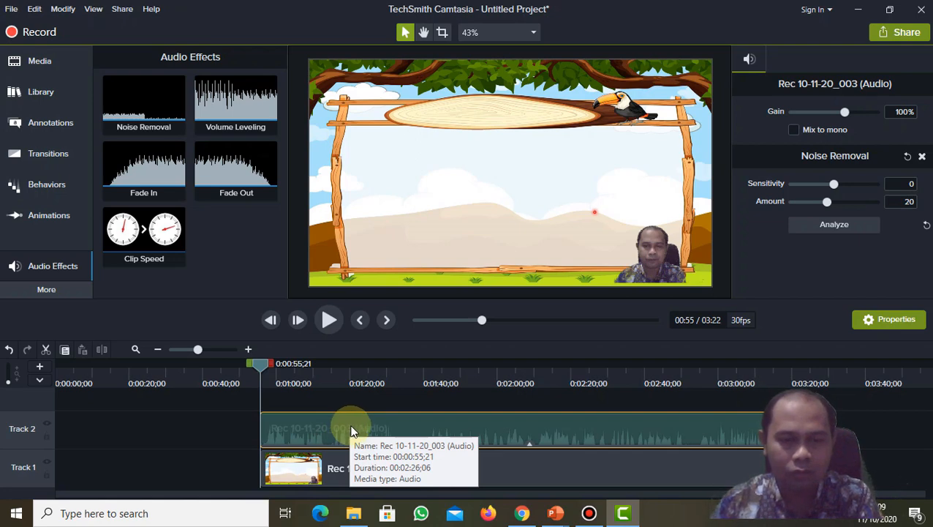
pyautogui.click(348, 468)
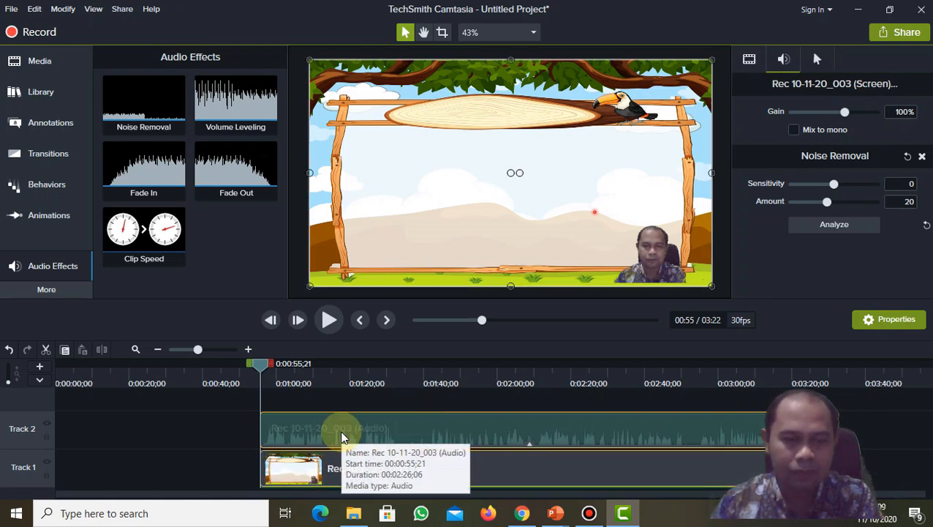
pyautogui.click(344, 436)
pyautogui.moveTo(330, 483); pyautogui.dragTo(339, 462)
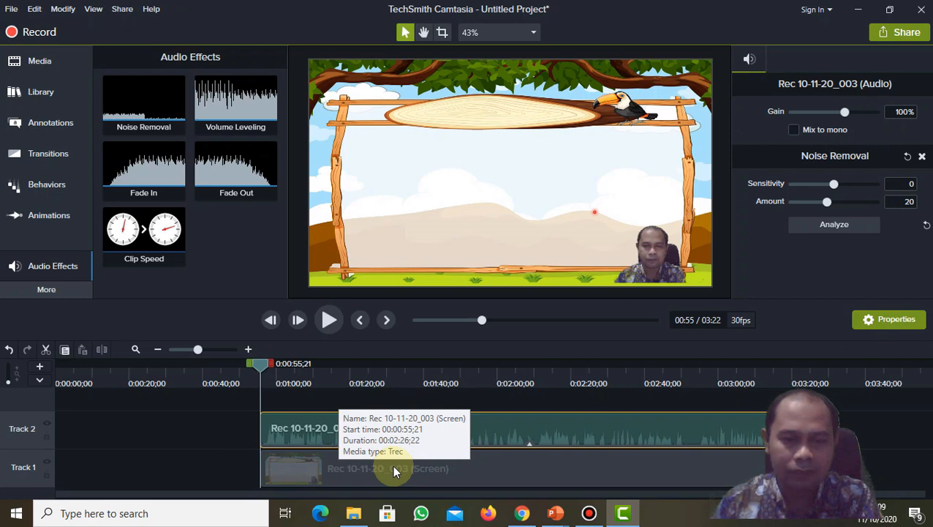
pyautogui.moveTo(392, 465); pyautogui.dragTo(350, 465)
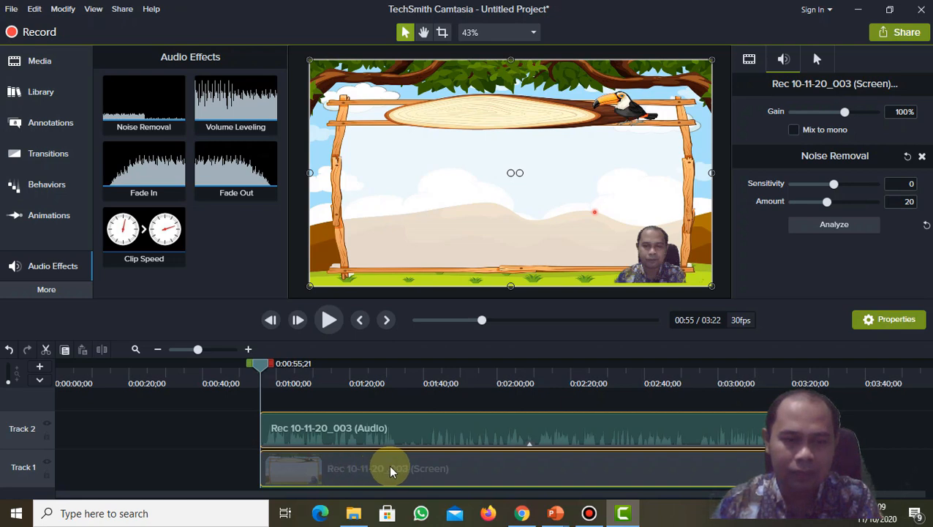
pyautogui.moveTo(392, 471); pyautogui.dragTo(139, 484)
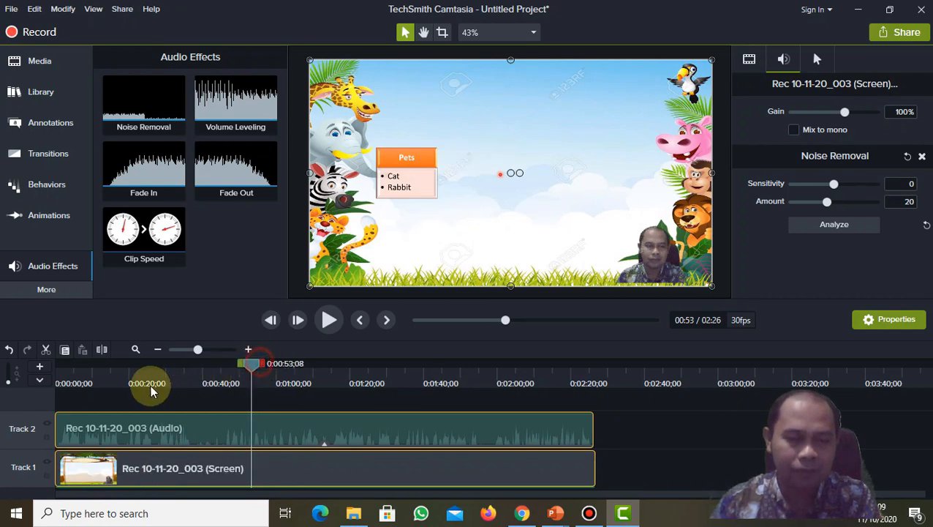
pyautogui.click(101, 386)
pyautogui.moveTo(67, 402); pyautogui.dragTo(53, 422)
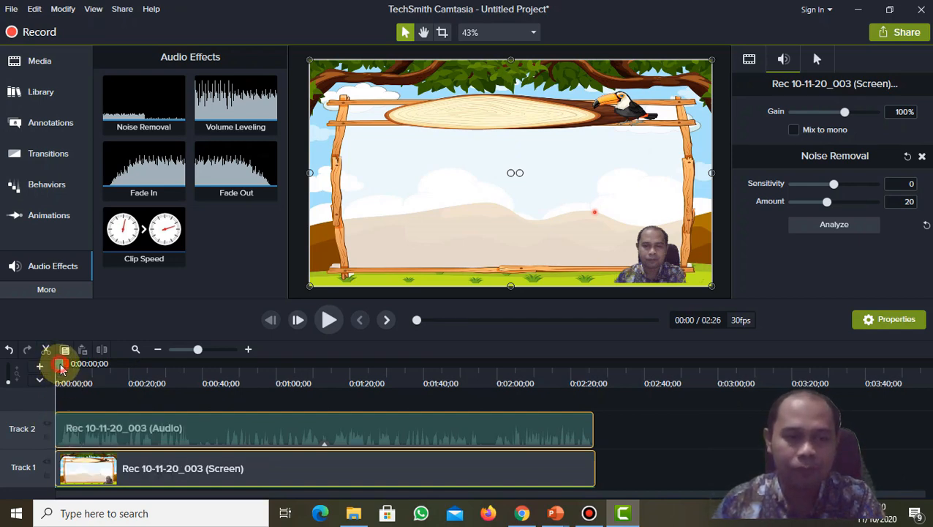
# - Place the playhead at 0:00:48;02, where only the Pets heading is displayed on the animal slide
pyautogui.moveTo(61, 368); pyautogui.dragTo(236, 393)
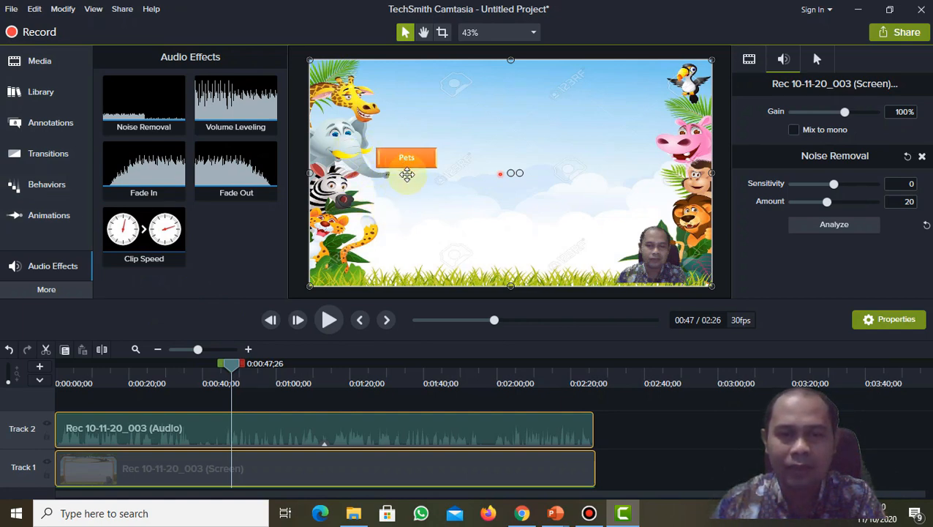
pyautogui.click(225, 370)
pyautogui.click(232, 371)
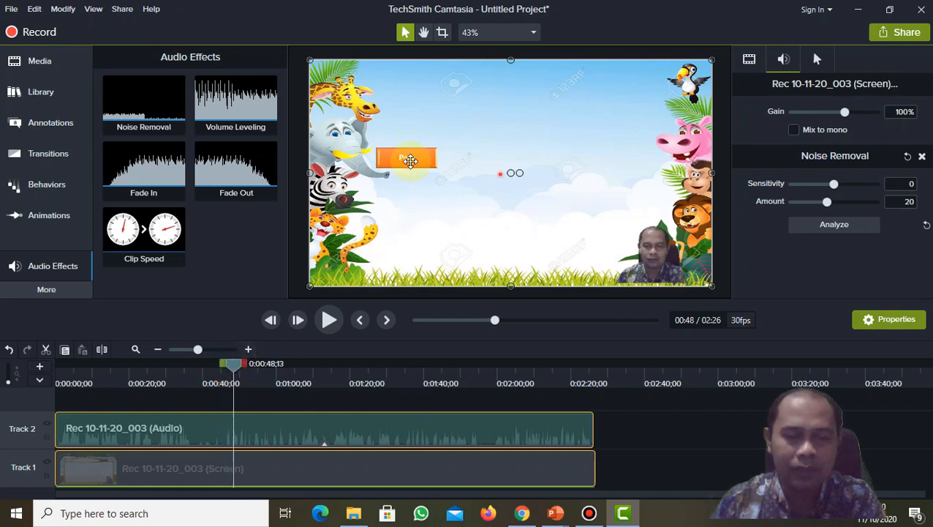
pyautogui.moveTo(243, 372)
pyautogui.mouseDown()
pyautogui.moveTo(214, 375)
pyautogui.moveTo(231, 376)
pyautogui.mouseUp()
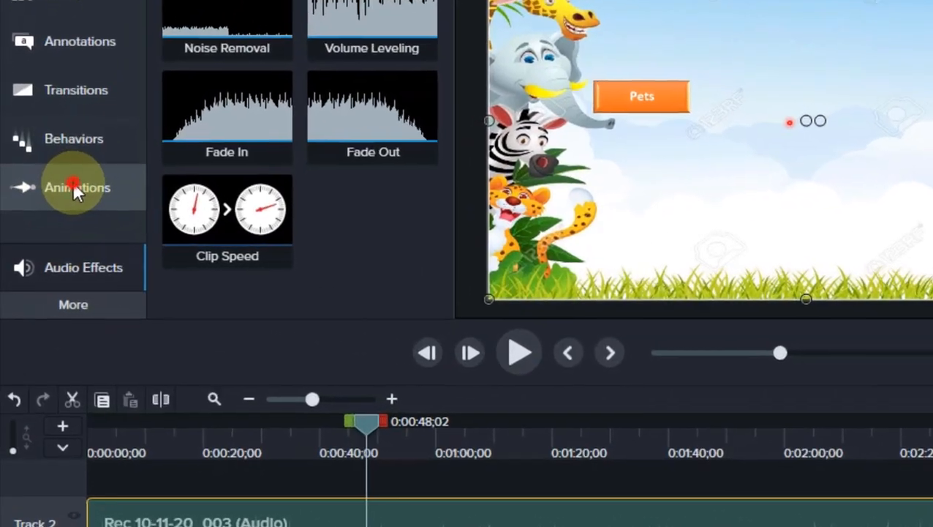
# - Add a Zoom-n-Pan animation at 0:00:48;02 that frames the Pets heading area at 176% zoom
pyautogui.click(73, 187)
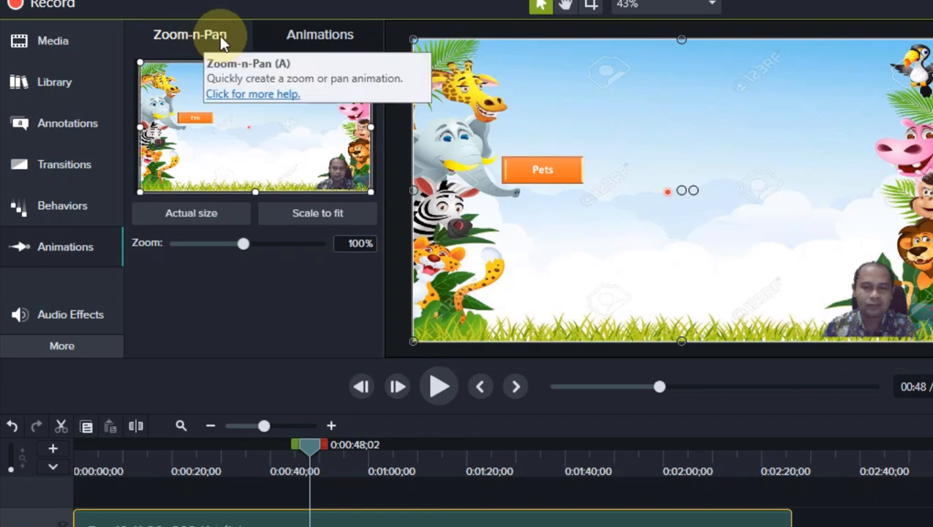
pyautogui.click(311, 35)
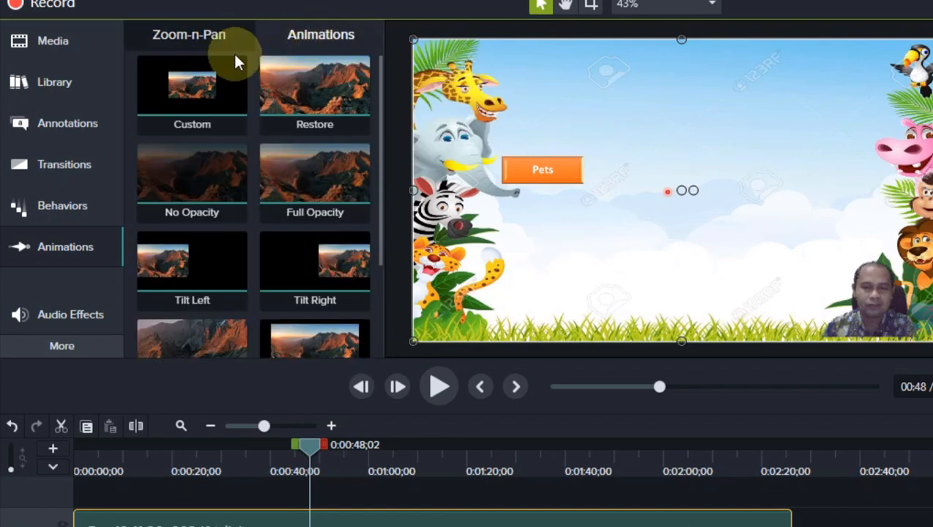
pyautogui.click(190, 40)
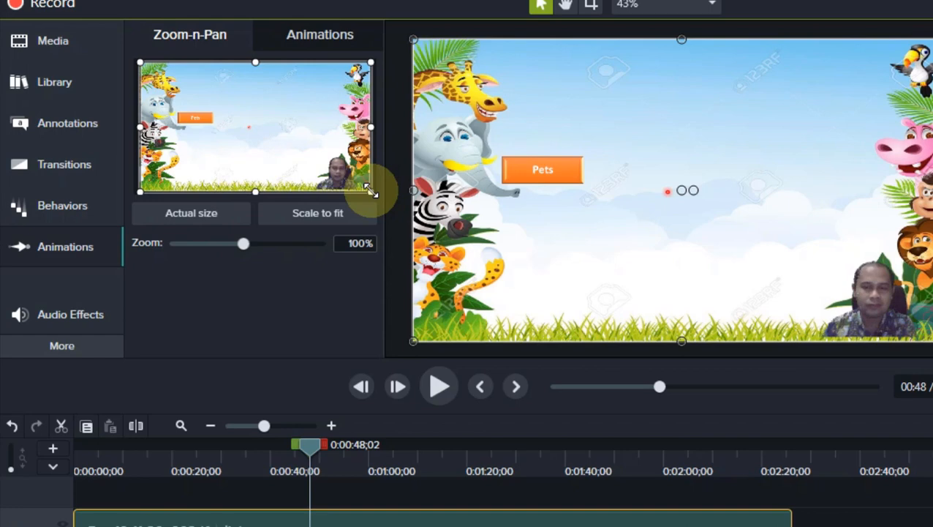
pyautogui.moveTo(370, 189); pyautogui.dragTo(303, 153)
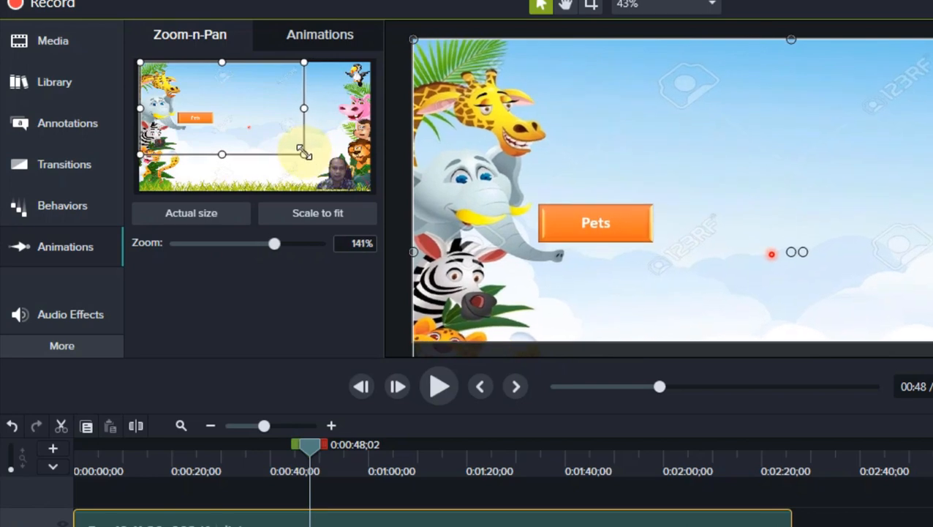
pyautogui.moveTo(306, 153); pyautogui.dragTo(303, 164)
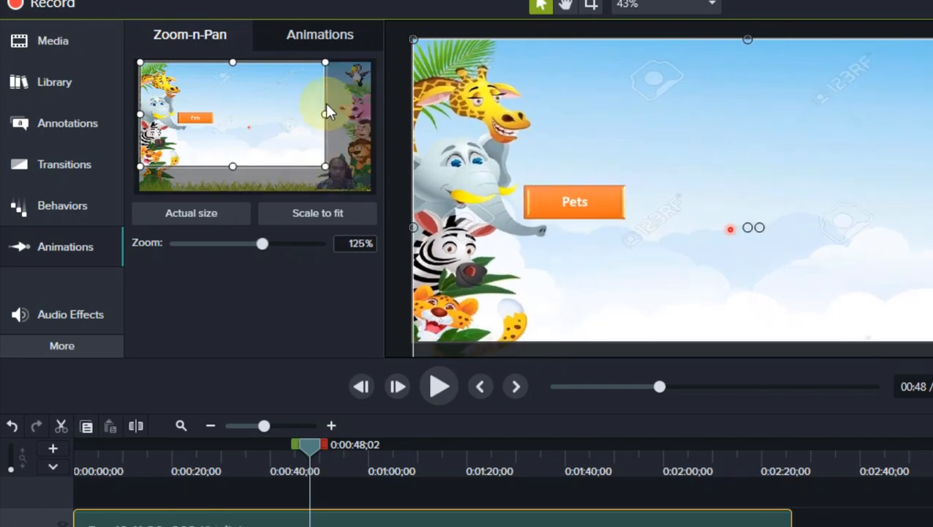
pyautogui.moveTo(322, 60); pyautogui.dragTo(268, 115)
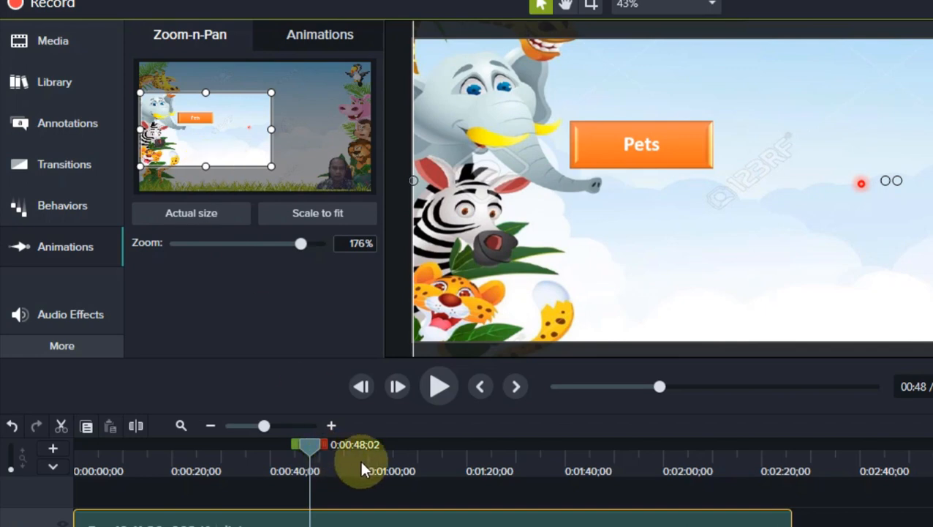
# - Add a second Zoom-n-Pan animation at 0:00:53;10 that frames the middle of the slide at 189% zoom, and preview it
pyautogui.click(437, 393)
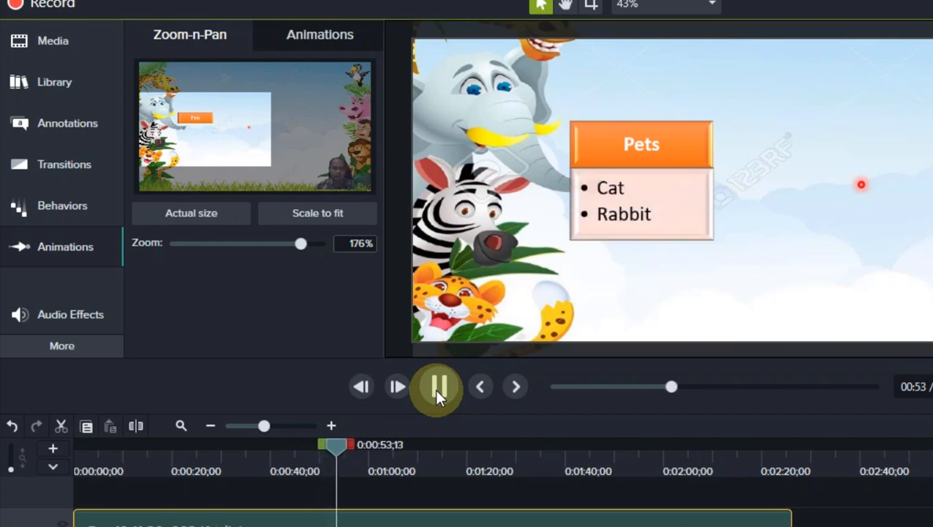
pyautogui.click(435, 388)
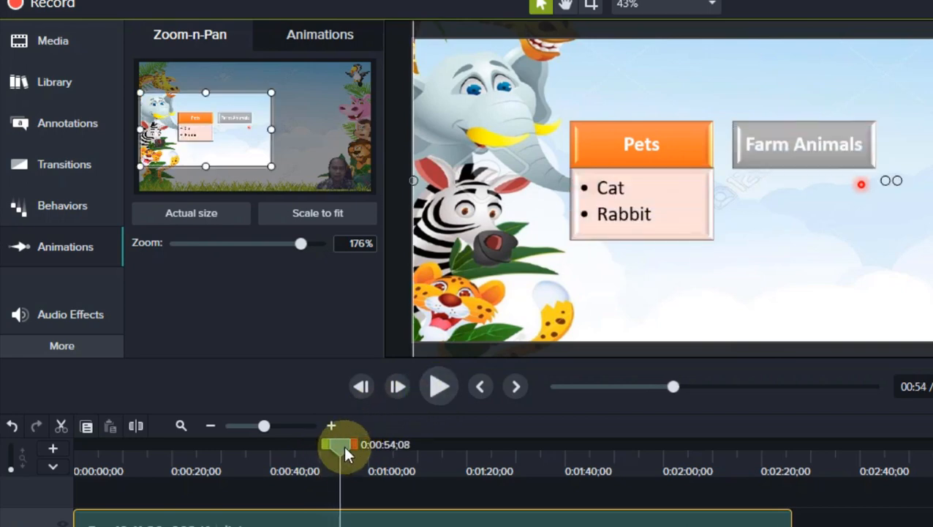
pyautogui.moveTo(344, 445); pyautogui.dragTo(339, 444)
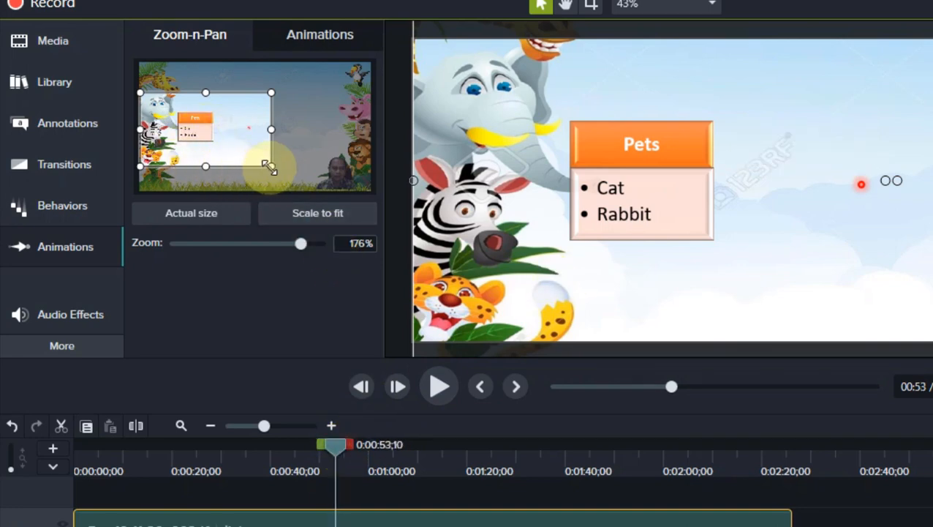
pyautogui.moveTo(269, 167); pyautogui.dragTo(311, 185)
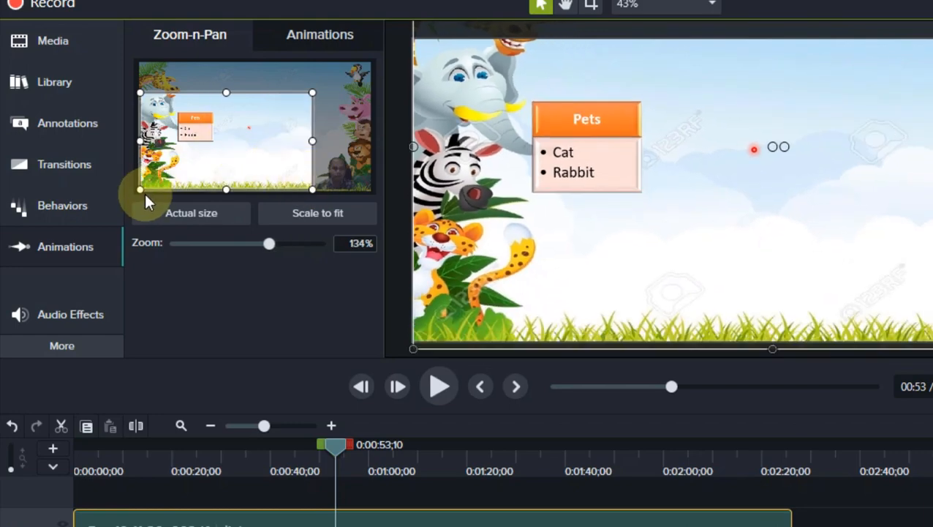
pyautogui.moveTo(141, 189); pyautogui.dragTo(227, 179)
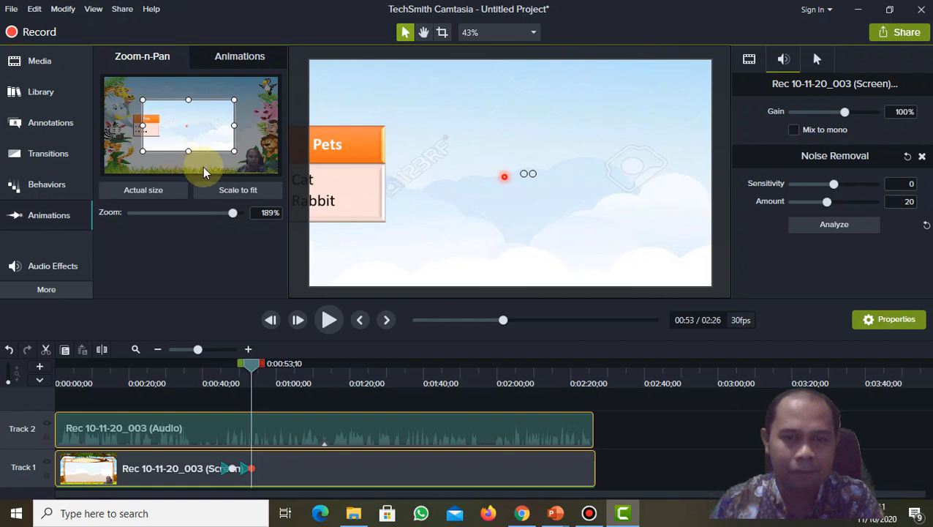
pyautogui.click(328, 319)
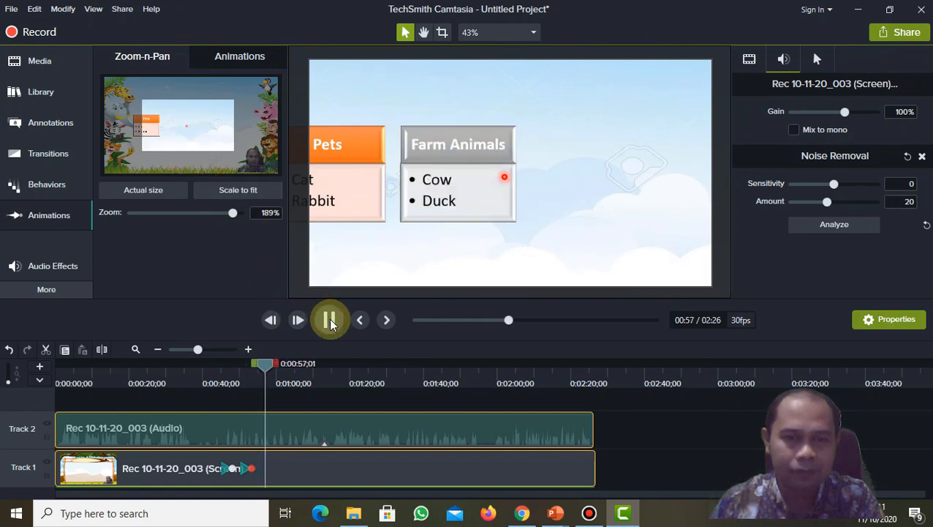
# - Add a Zoom-n-Pan animation at 0:00:57;11 that frames the empty area beside Farm Animals at 221% zoom
pyautogui.click(330, 322)
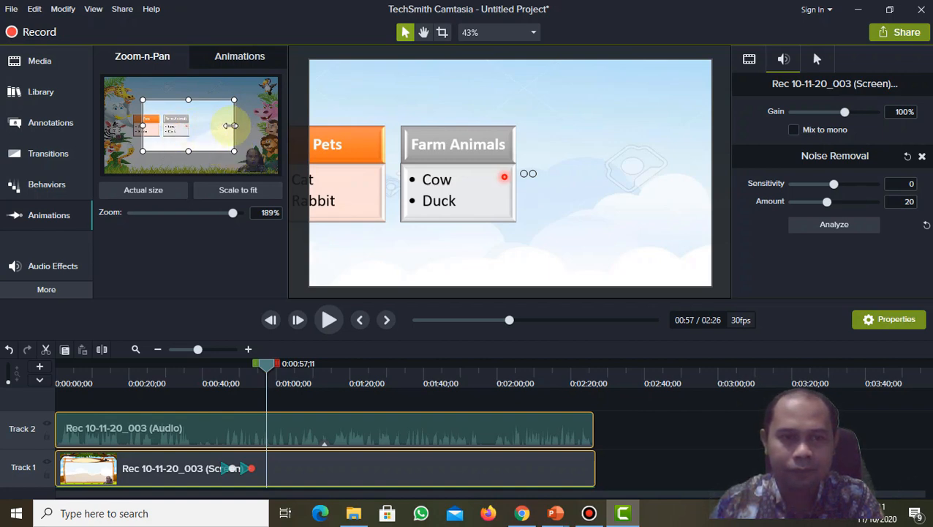
pyautogui.moveTo(231, 126); pyautogui.dragTo(252, 125)
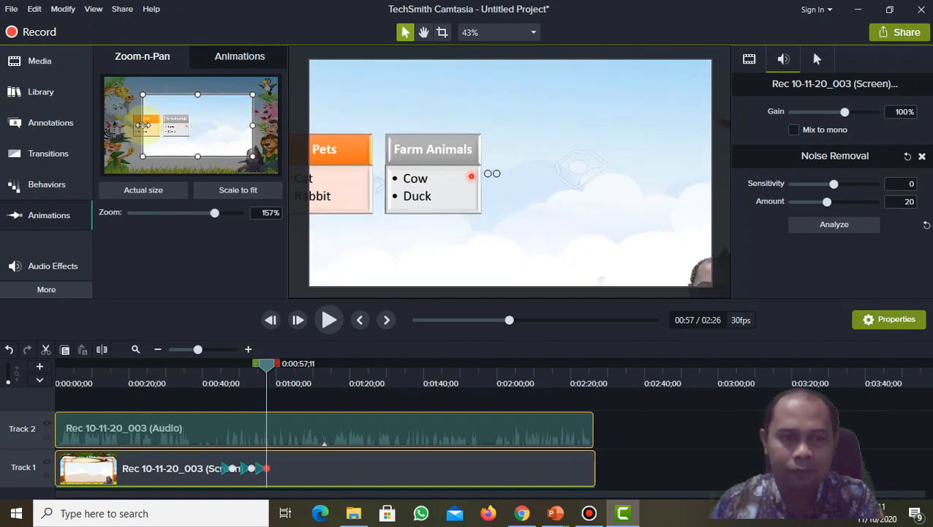
pyautogui.moveTo(143, 125); pyautogui.dragTo(173, 129)
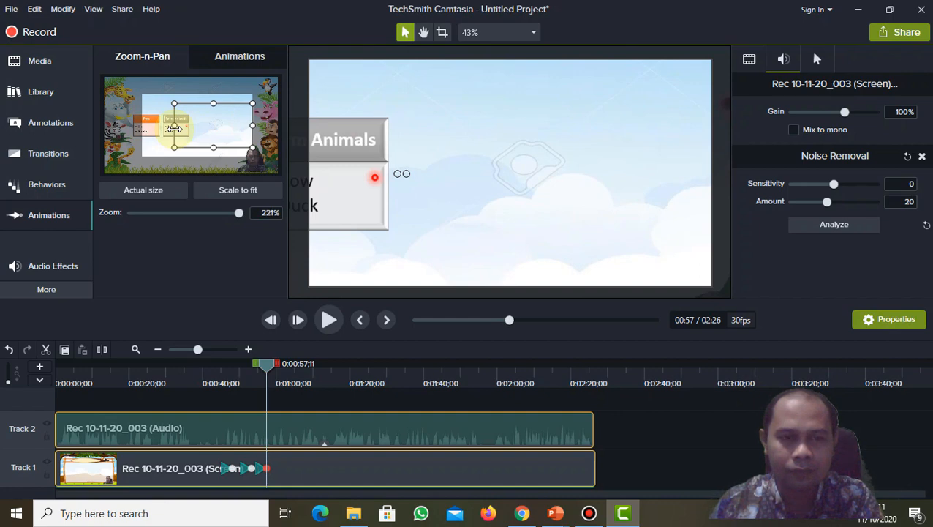
# - Add a Zoom-n-Pan animation at 0:01:06;13, with all four animal categories displayed, that scales the view to fit the whole slide
pyautogui.click(325, 321)
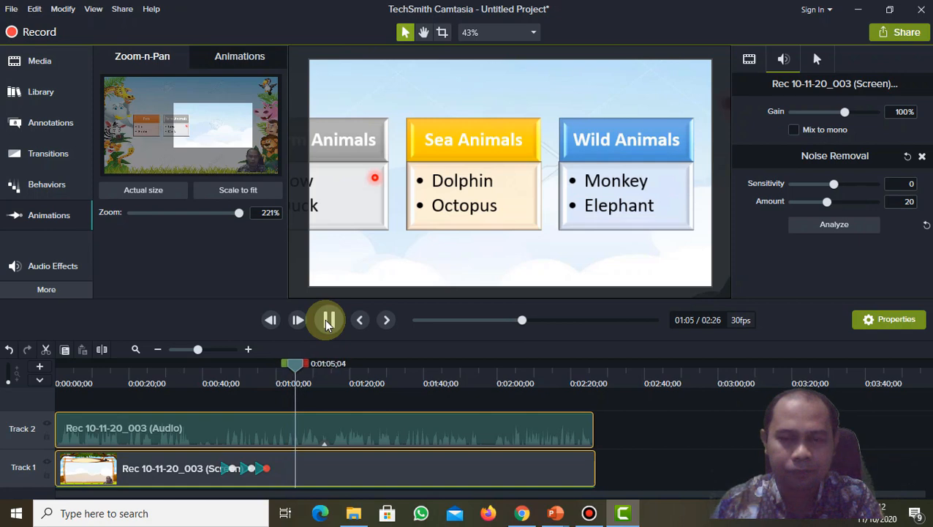
pyautogui.click(327, 322)
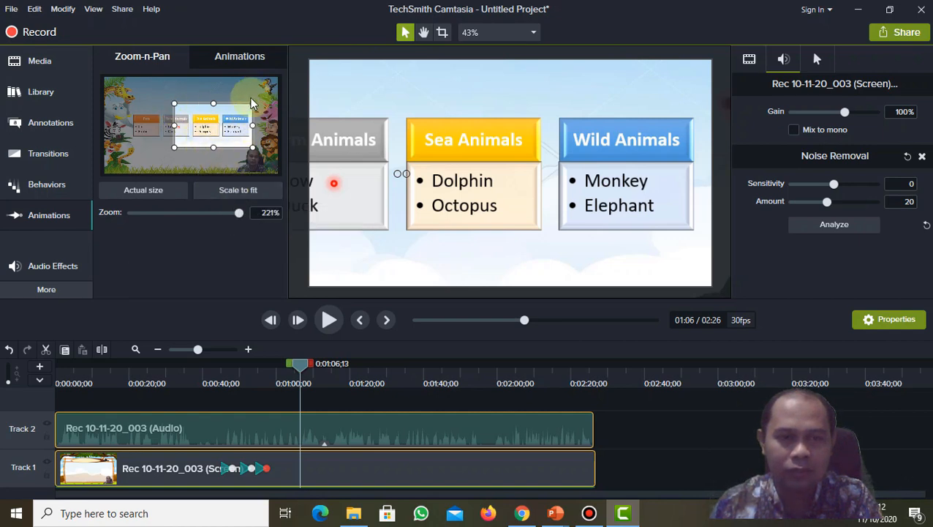
pyautogui.click(233, 194)
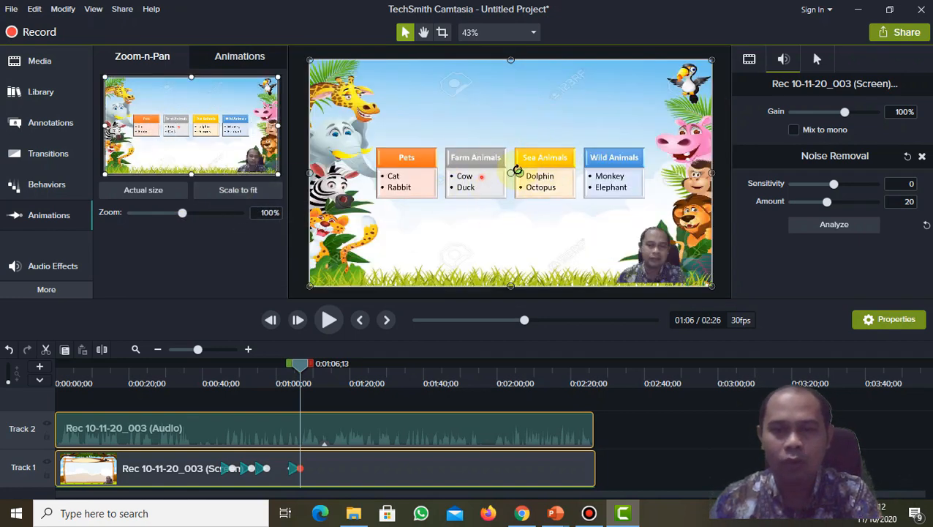
# - Add a Zoom-n-Pan animation at 0:01:27;12 that frames the duck and the "Look at the pictures!" heading at 168% zoom
pyautogui.click(327, 323)
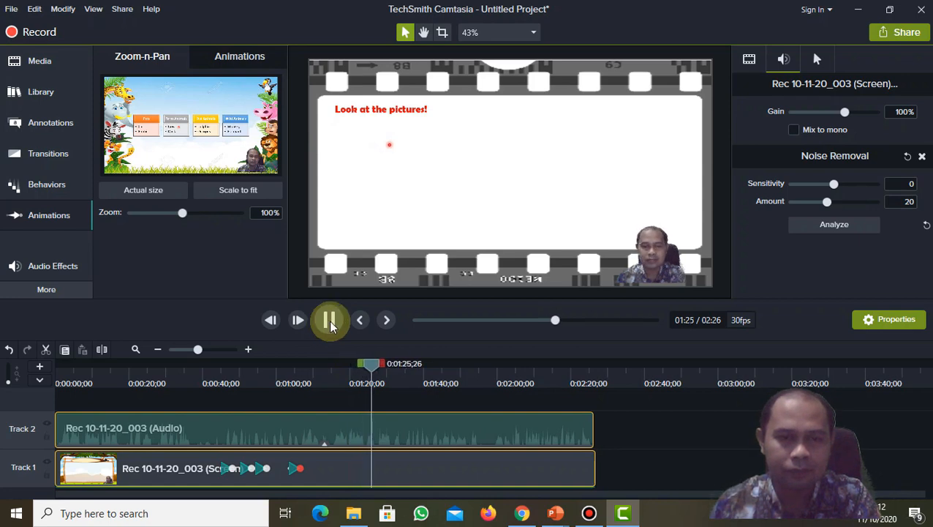
pyautogui.click(329, 322)
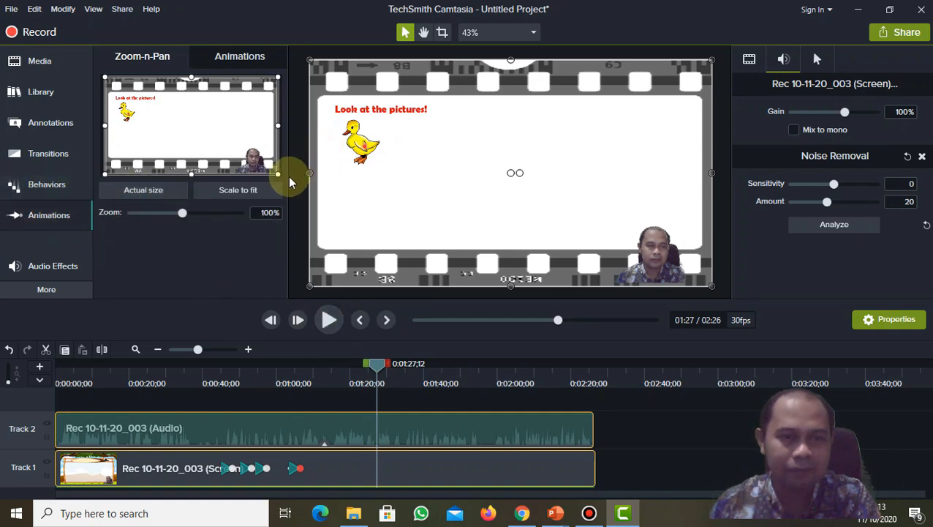
pyautogui.moveTo(278, 174); pyautogui.dragTo(207, 117)
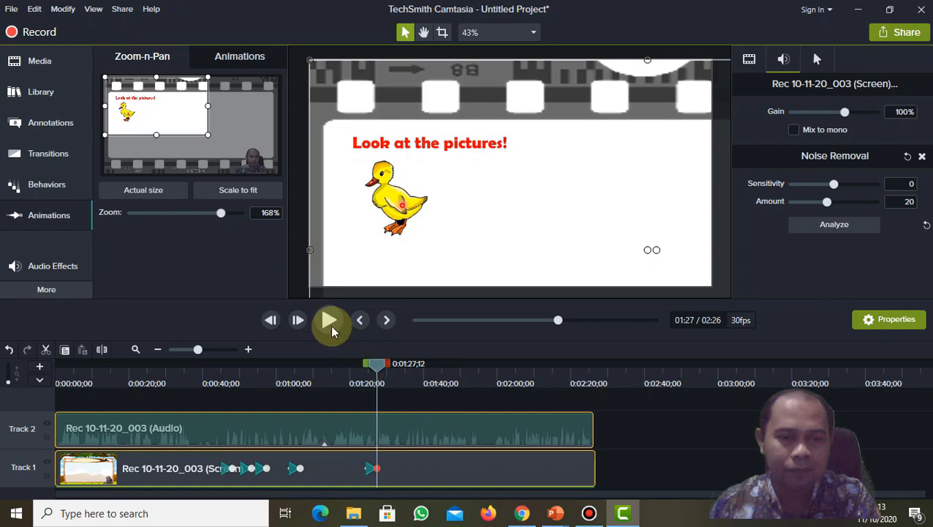
# - Add a Zoom-n-Pan animation at 0:01:35;07 that frames the cow and the empty space beside it at 206% zoom
pyautogui.click(328, 322)
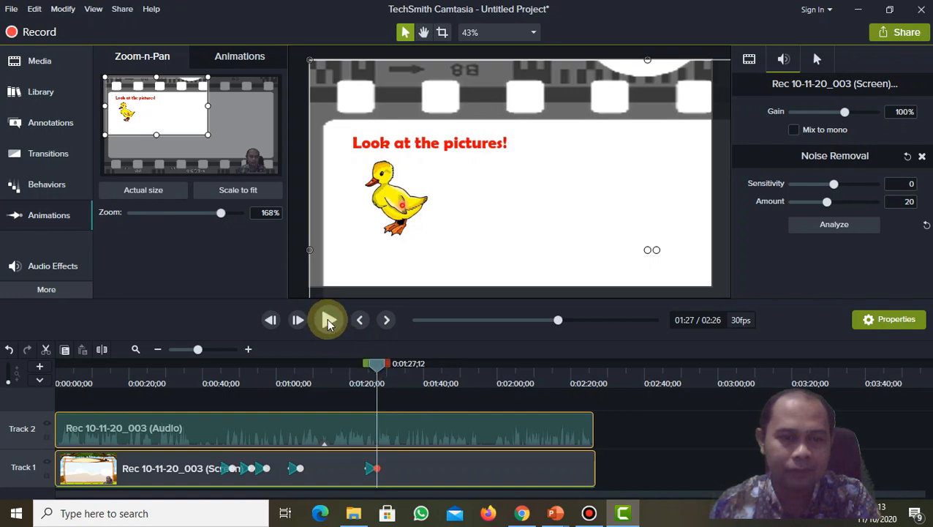
pyautogui.click(328, 321)
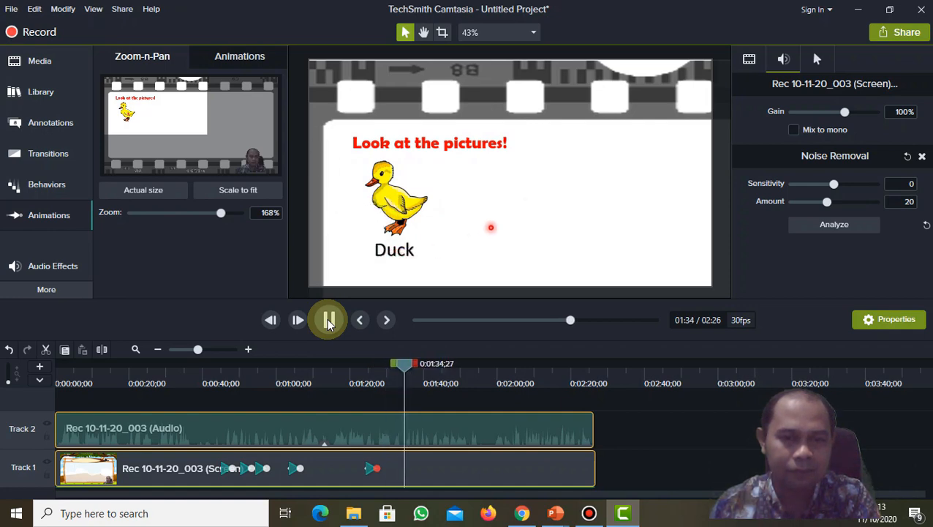
pyautogui.click(329, 322)
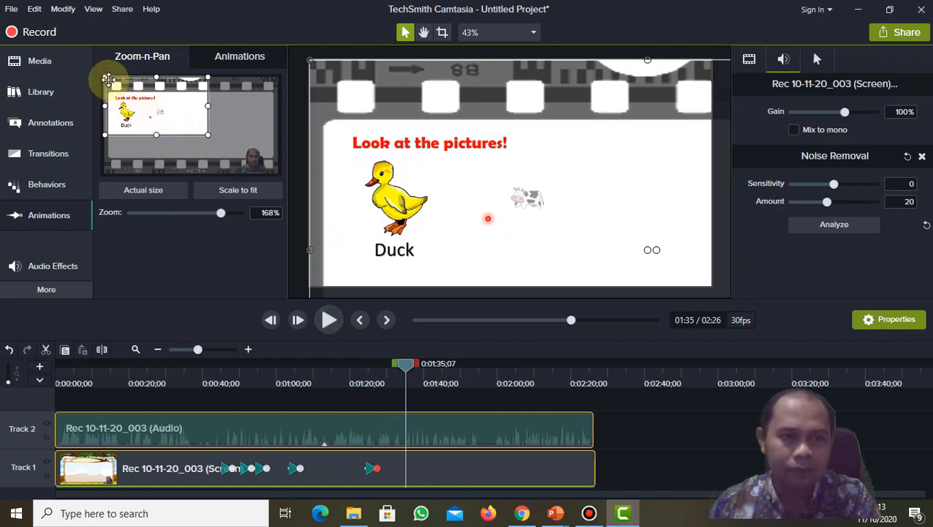
pyautogui.moveTo(108, 78); pyautogui.dragTo(134, 93)
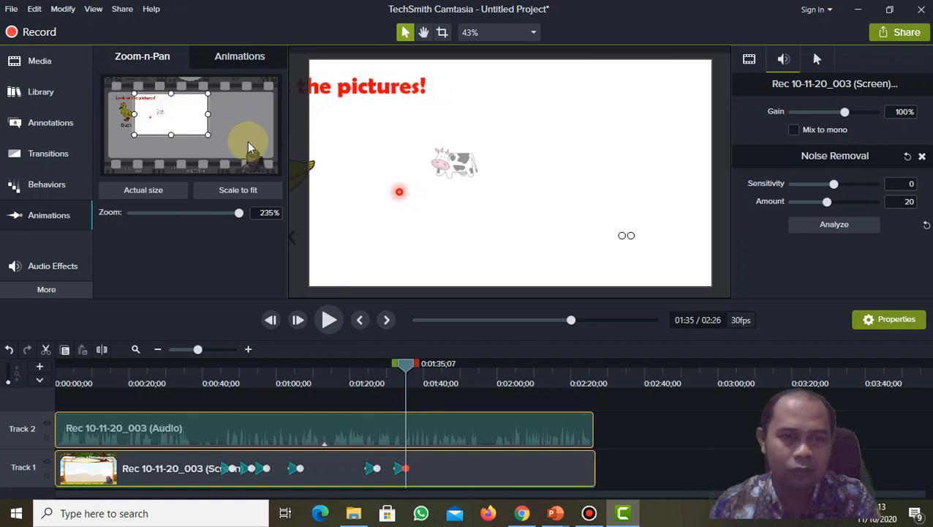
pyautogui.moveTo(207, 138); pyautogui.dragTo(218, 140)
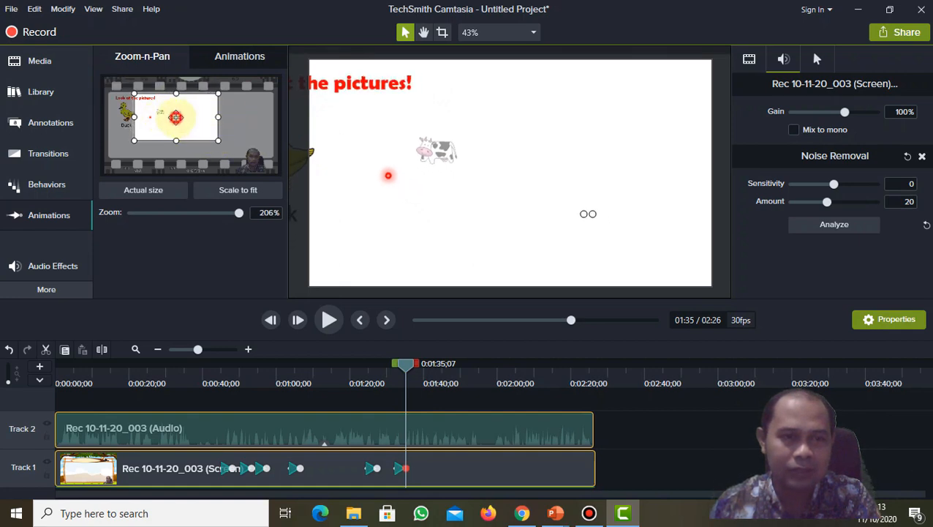
pyautogui.moveTo(175, 117); pyautogui.dragTo(174, 116)
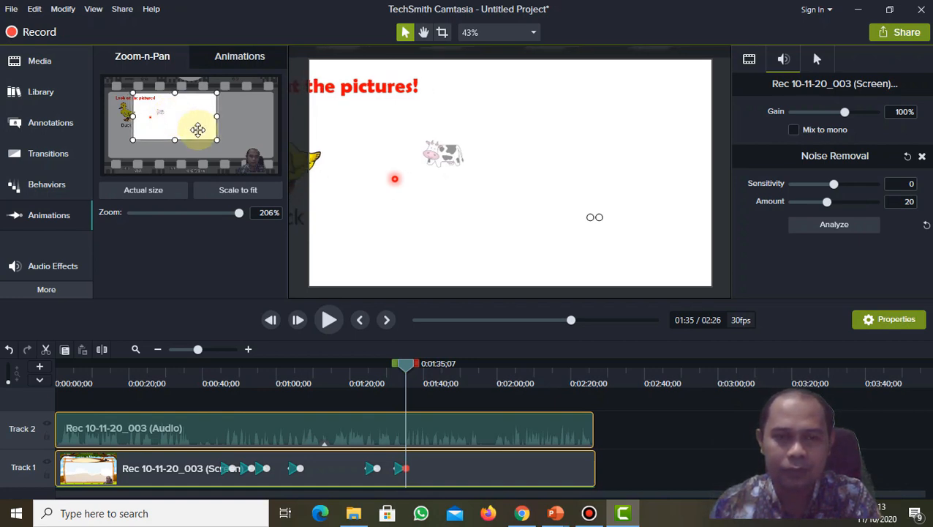
# - Preview the cow and rabbit section, then add a Zoom-n-Pan animation at 0:01:40;12 that scales the view to fit the whole slide
pyautogui.click(329, 321)
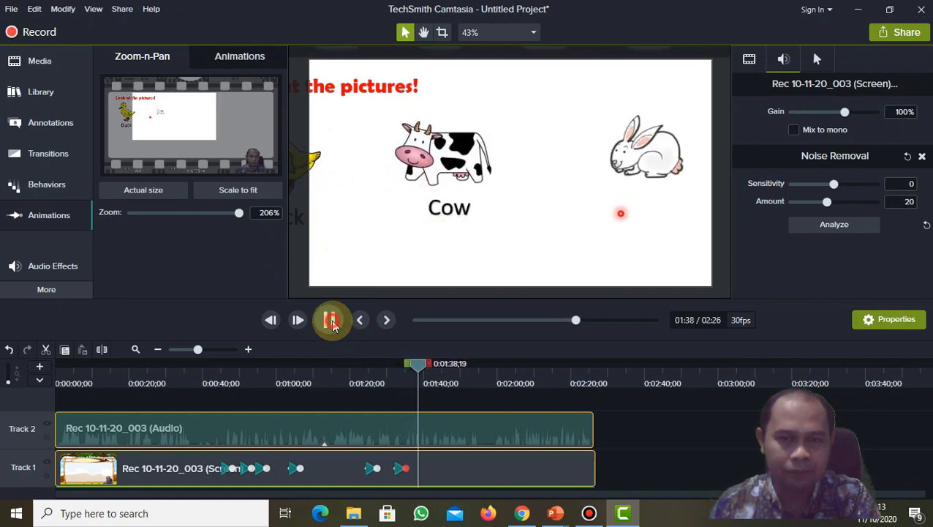
pyautogui.click(329, 319)
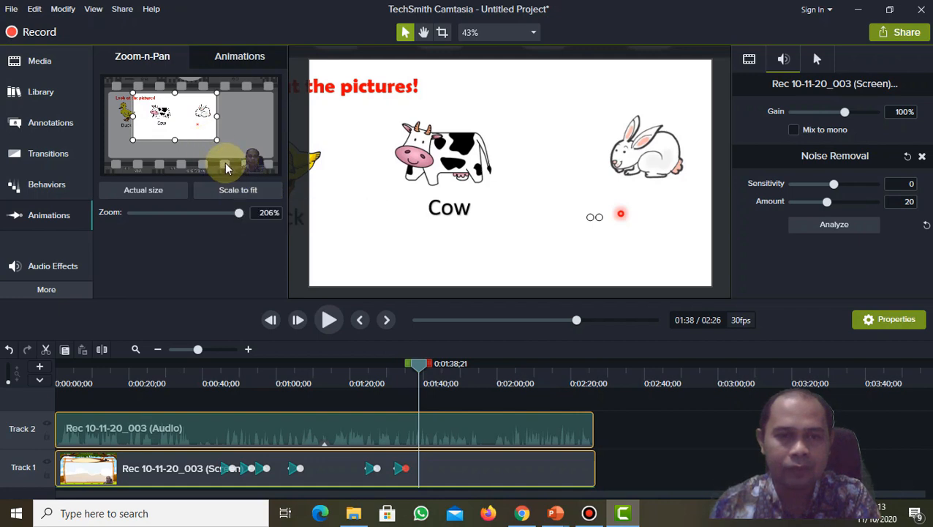
pyautogui.click(329, 319)
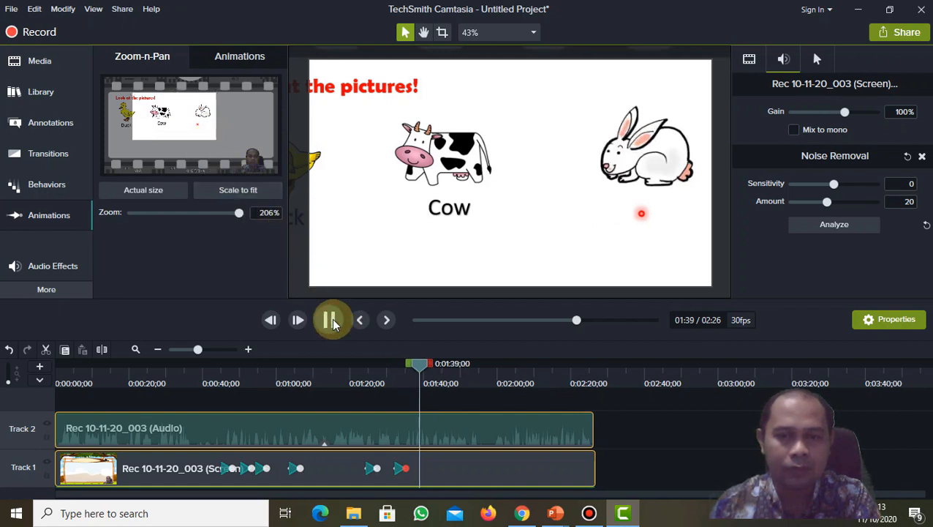
pyautogui.click(333, 323)
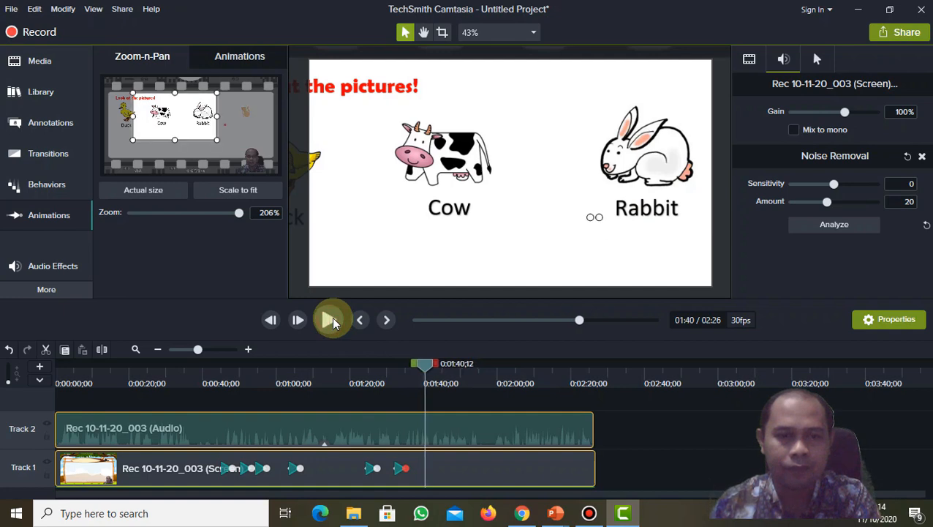
pyautogui.click(185, 113)
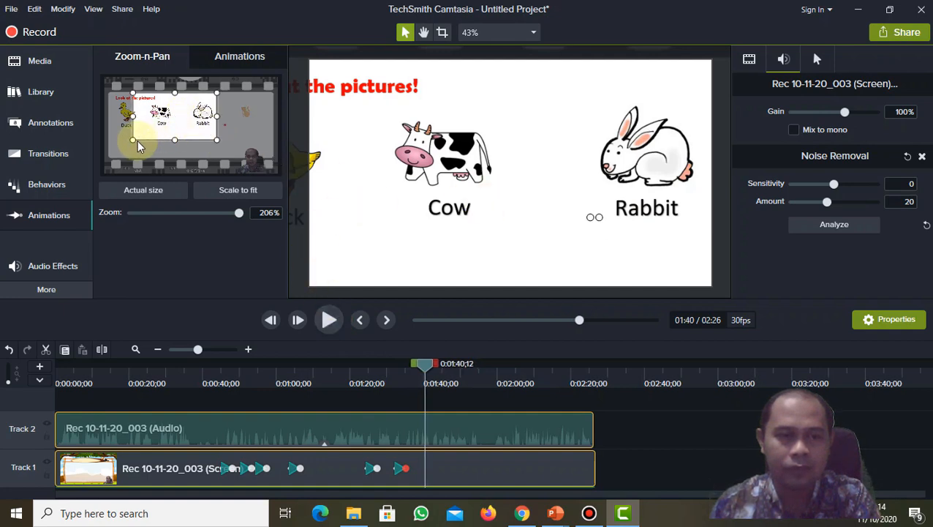
pyautogui.moveTo(131, 140); pyautogui.dragTo(146, 132)
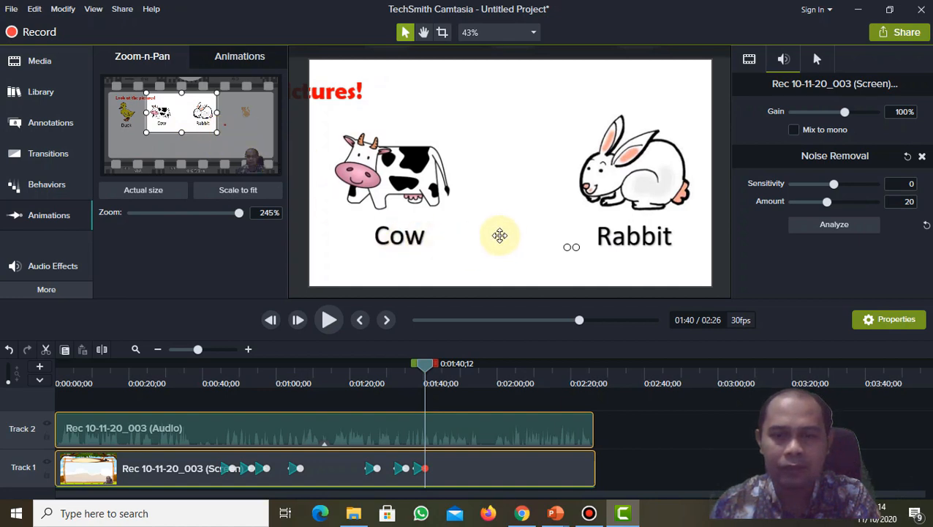
pyautogui.click(238, 190)
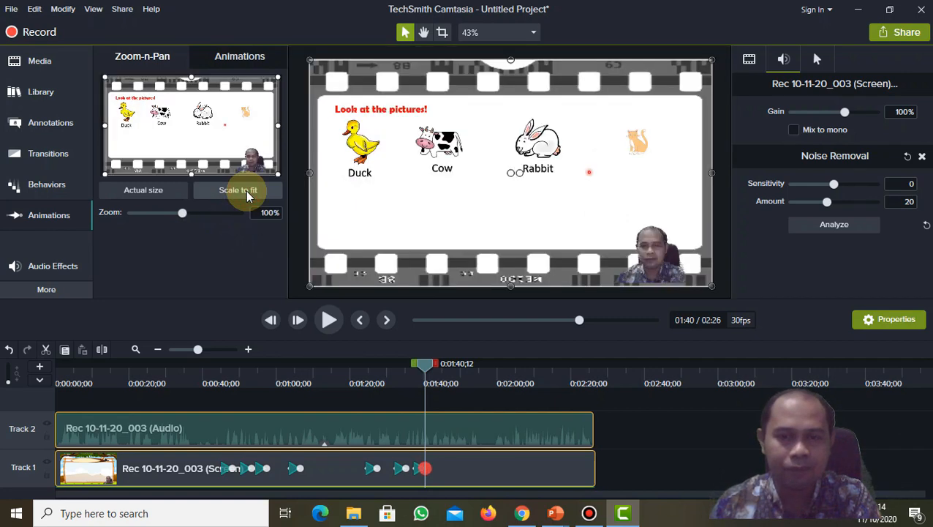
# - Play through the remaining pictures to the "Thank you!" slide and stop the playhead at 0:02:03;10
pyautogui.click(329, 321)
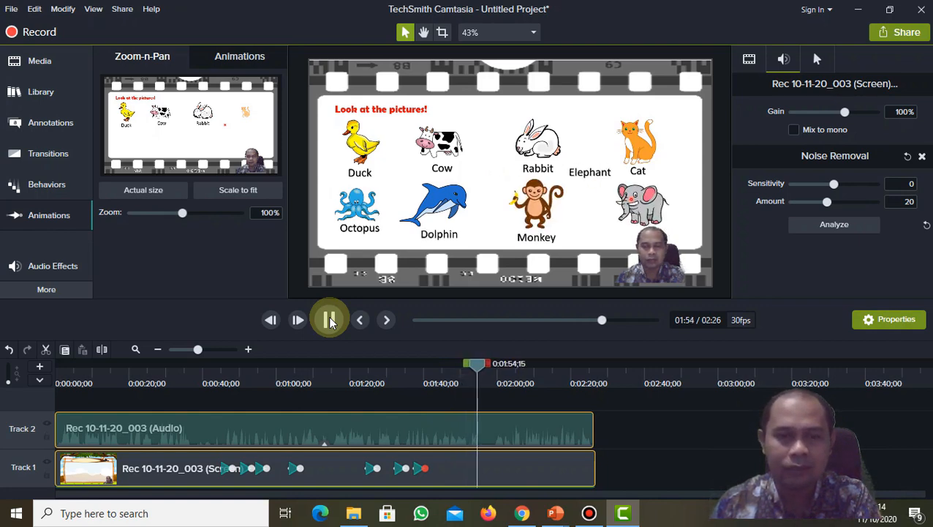
pyautogui.click(329, 322)
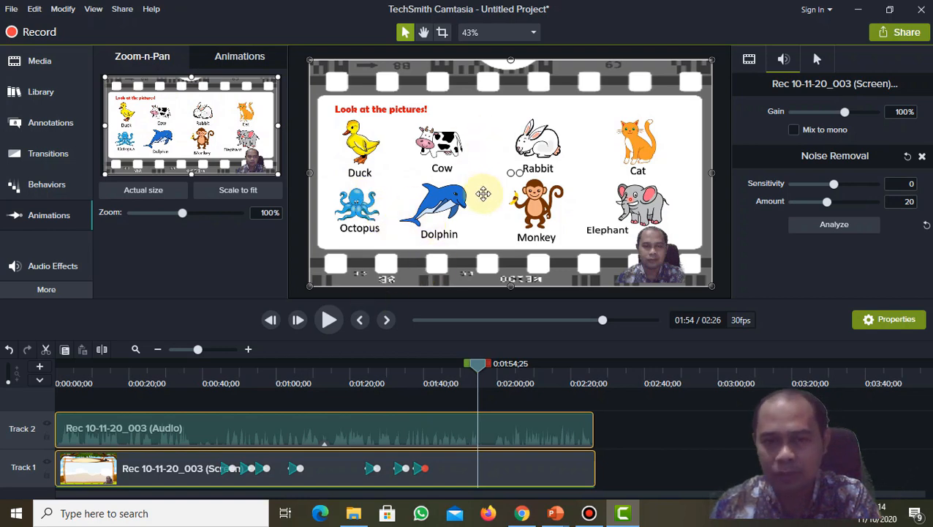
pyautogui.click(329, 322)
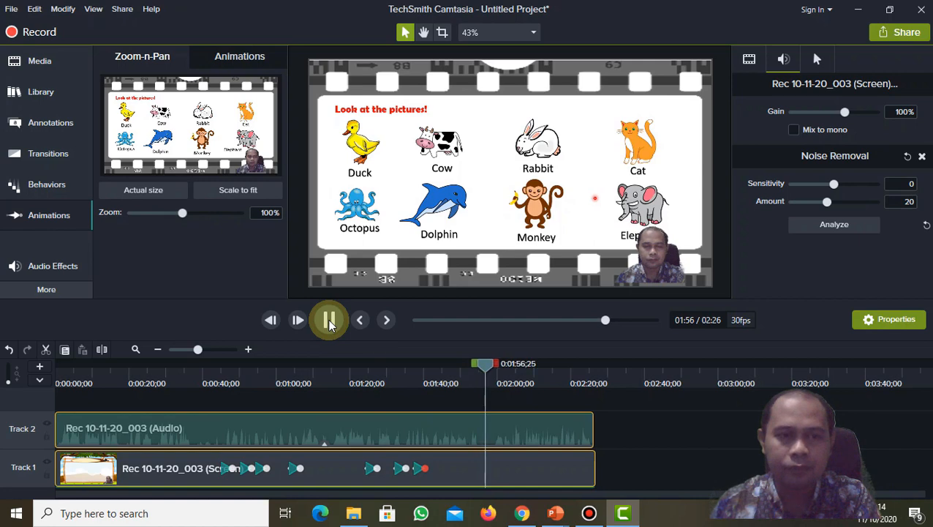
pyautogui.click(329, 322)
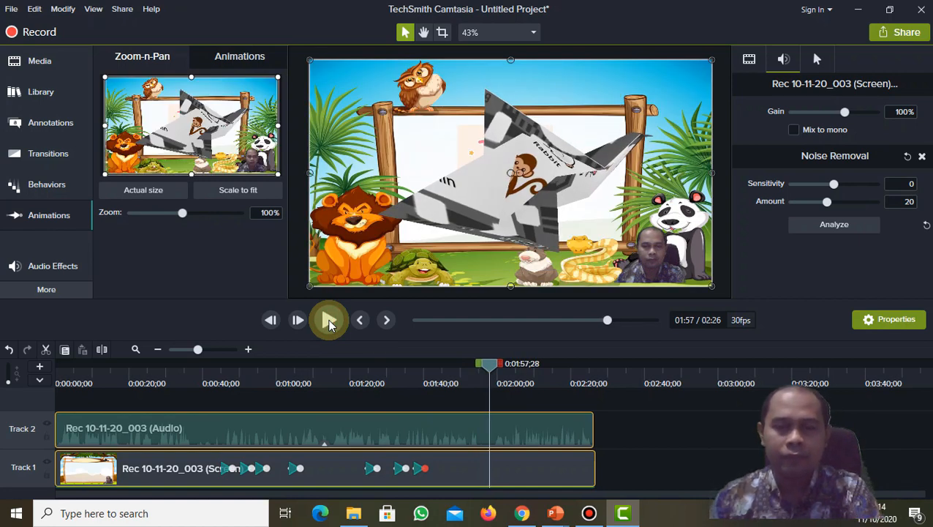
pyautogui.click(329, 323)
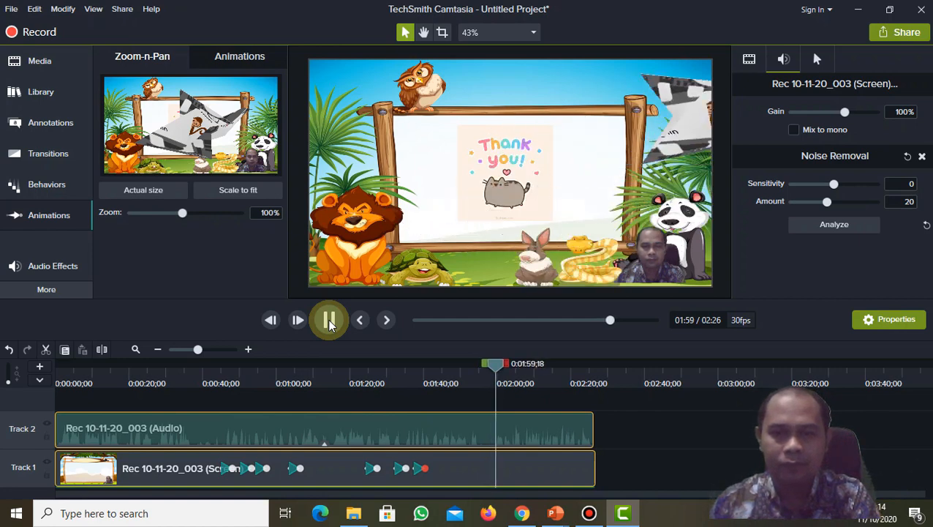
pyautogui.click(329, 322)
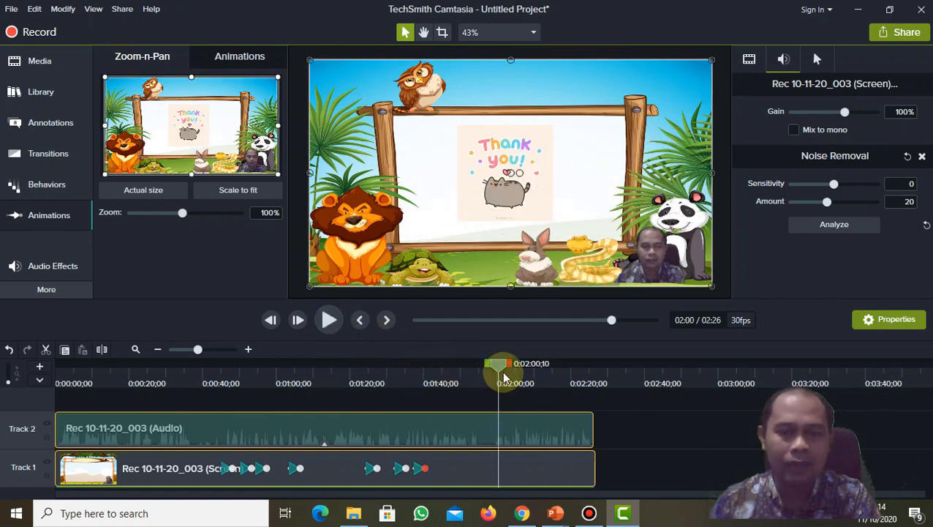
pyautogui.moveTo(498, 371)
pyautogui.mouseDown()
pyautogui.moveTo(515, 364)
pyautogui.moveTo(500, 364)
pyautogui.mouseUp()
pyautogui.click(329, 319)
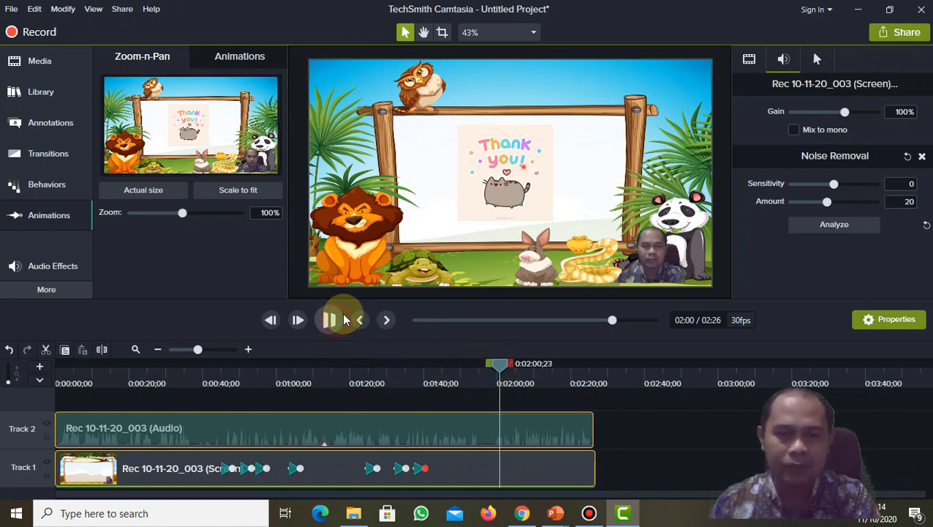
pyautogui.click(329, 320)
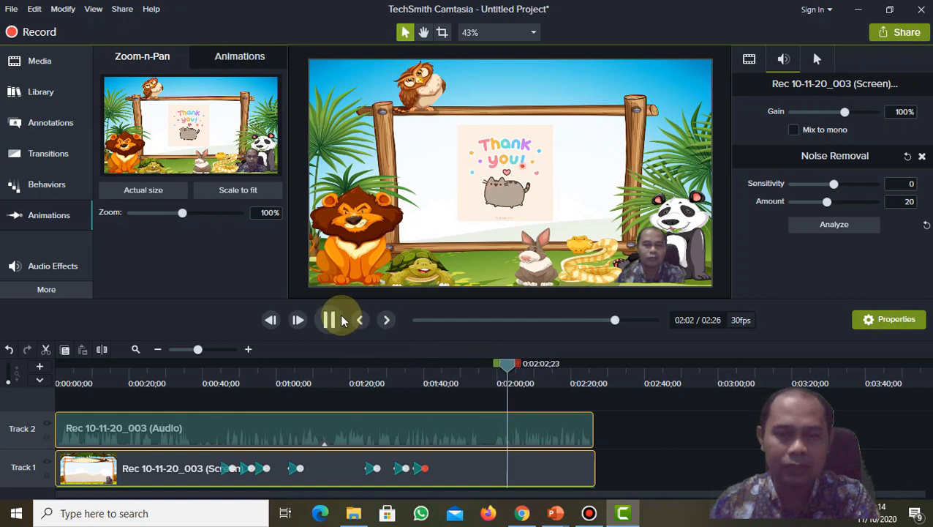
# - Split both the audio clip and the screen clip at 0:02:03;10
pyautogui.click(542, 428)
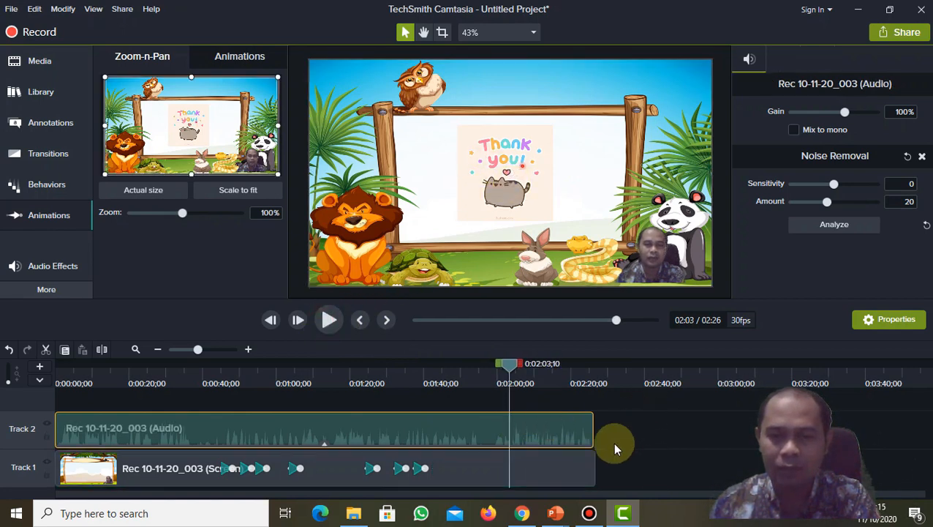
pyautogui.click(529, 429)
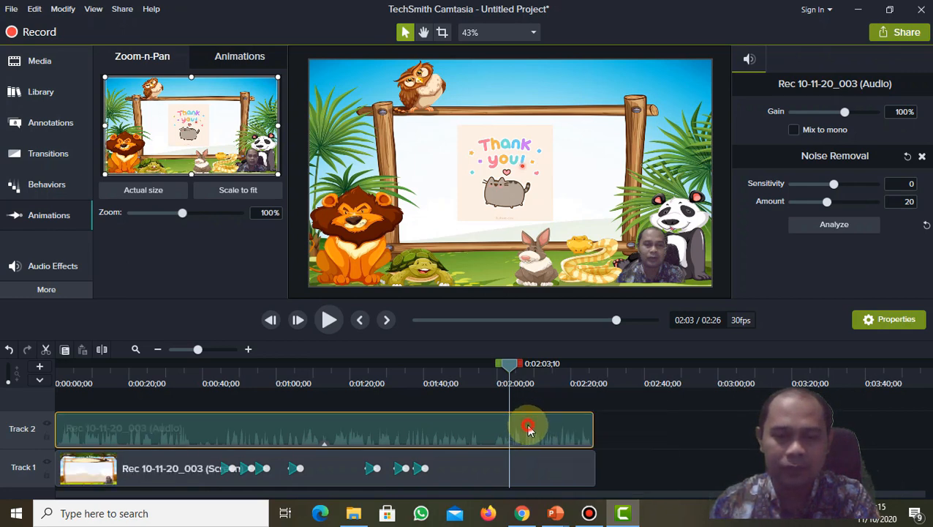
pyautogui.click(103, 350)
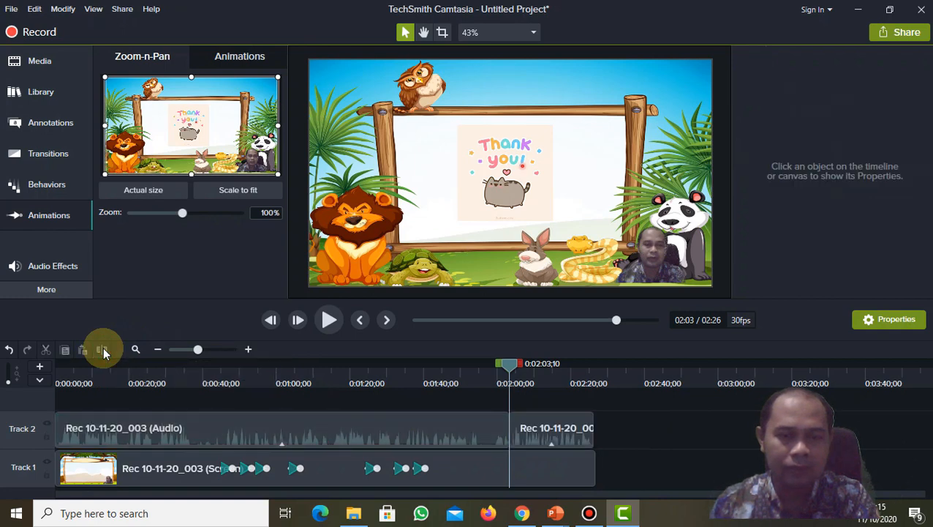
pyautogui.click(539, 473)
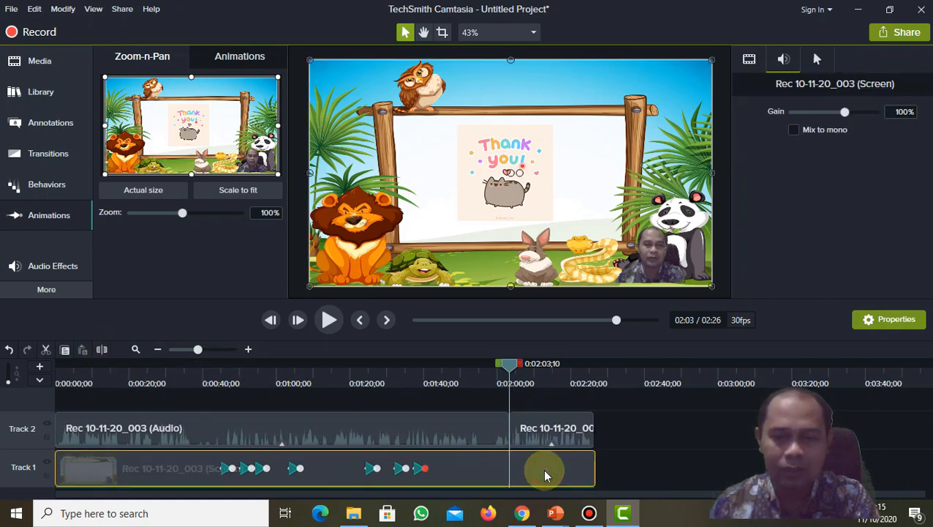
pyautogui.click(101, 349)
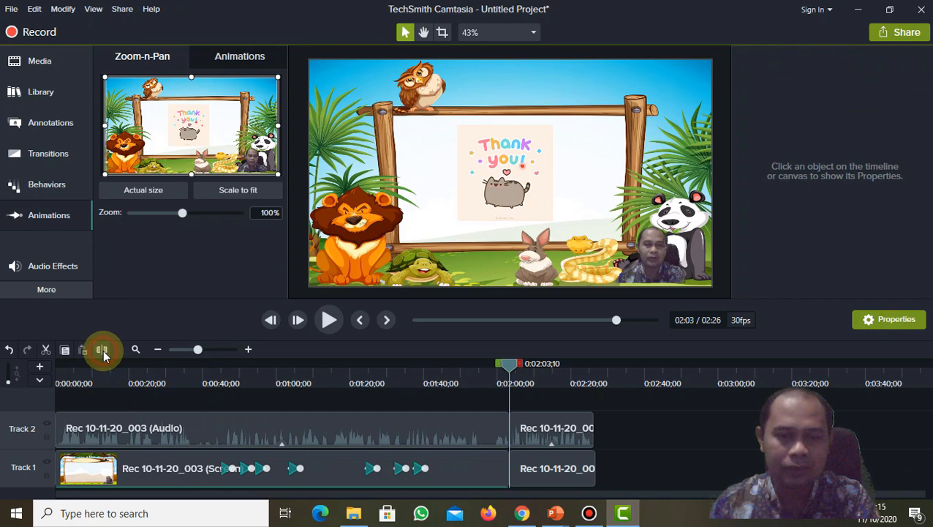
# - Delete the leftover audio and screen clips after 0:02:03;10
pyautogui.rightClick(551, 432)
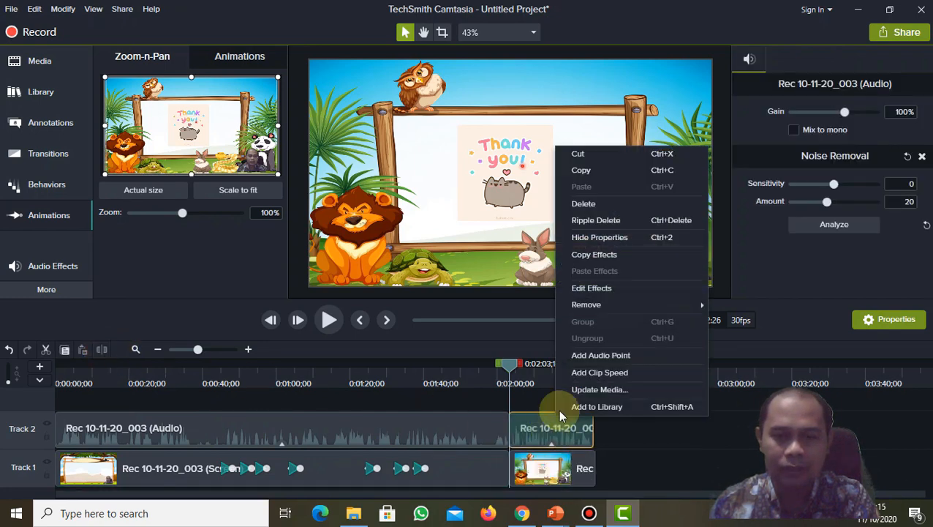
pyautogui.click(583, 204)
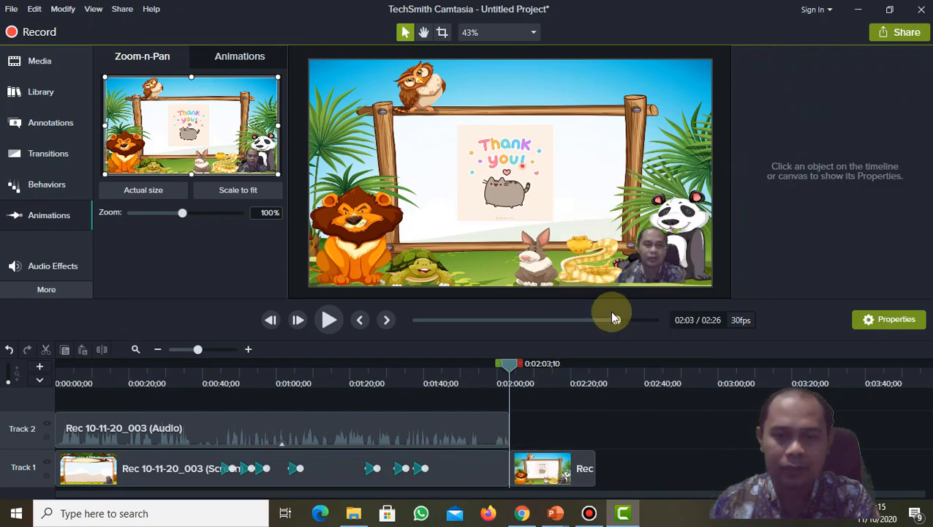
pyautogui.click(561, 461)
pyautogui.rightClick(565, 466)
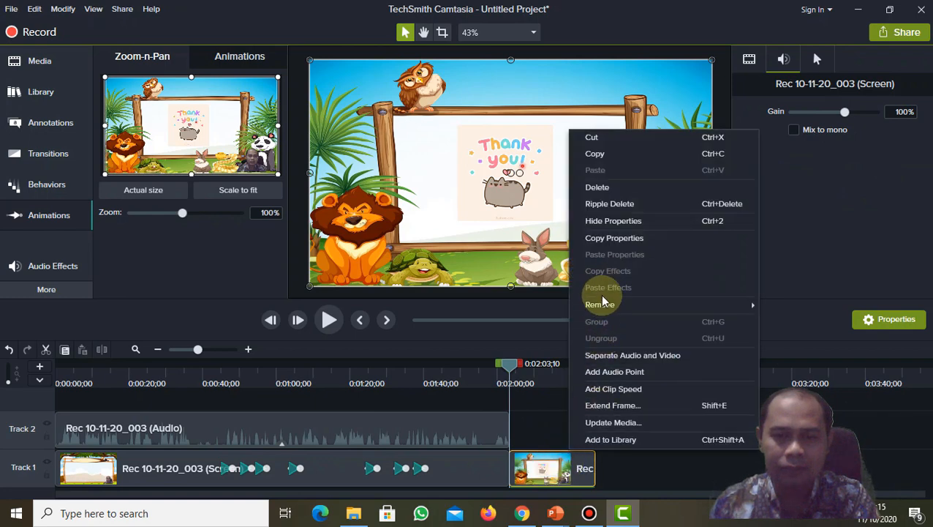
pyautogui.click(611, 192)
pyautogui.click(611, 191)
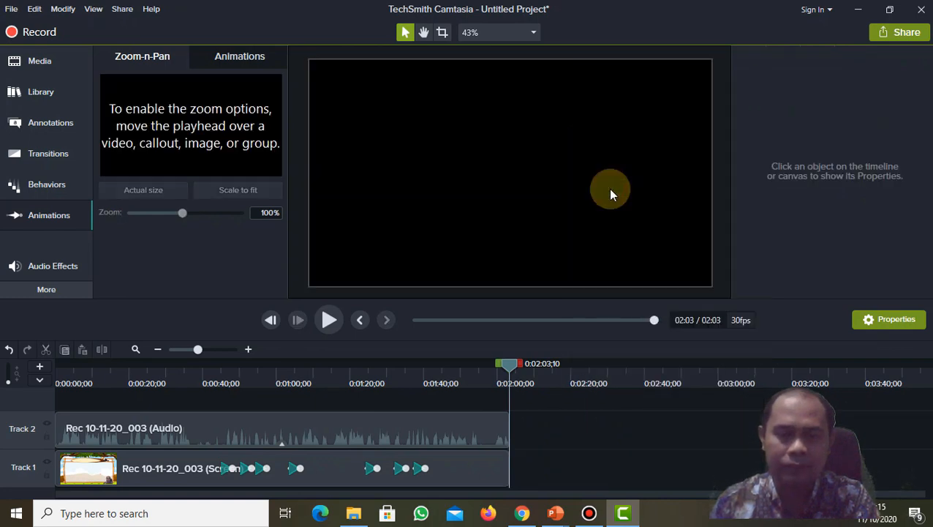
# - Preview the trimmed ending, then play the video from the start and stop the playhead at 0:00:07;28
pyautogui.moveTo(508, 365); pyautogui.dragTo(491, 366)
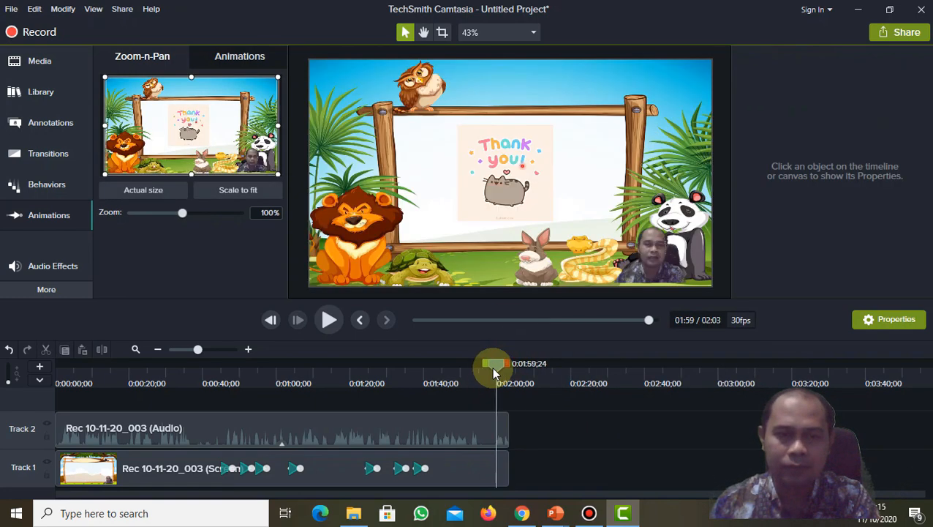
pyautogui.click(327, 321)
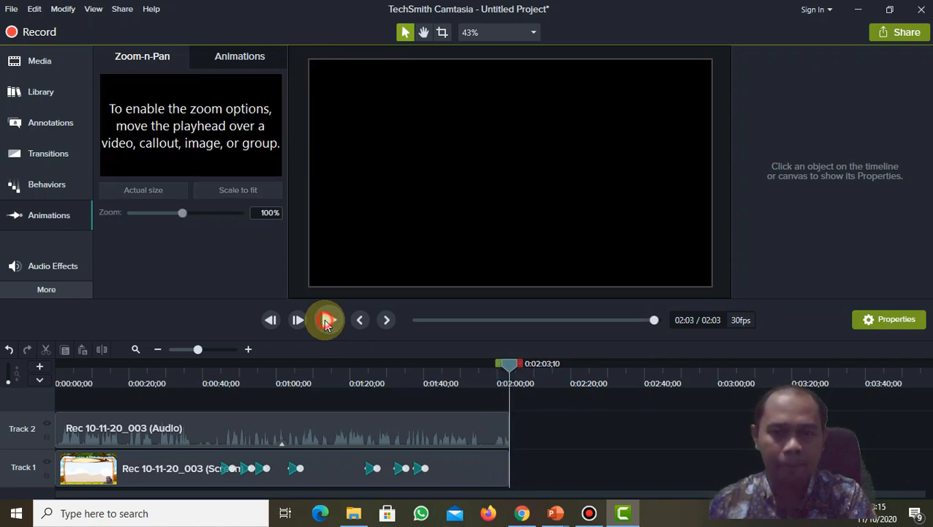
pyautogui.click(327, 322)
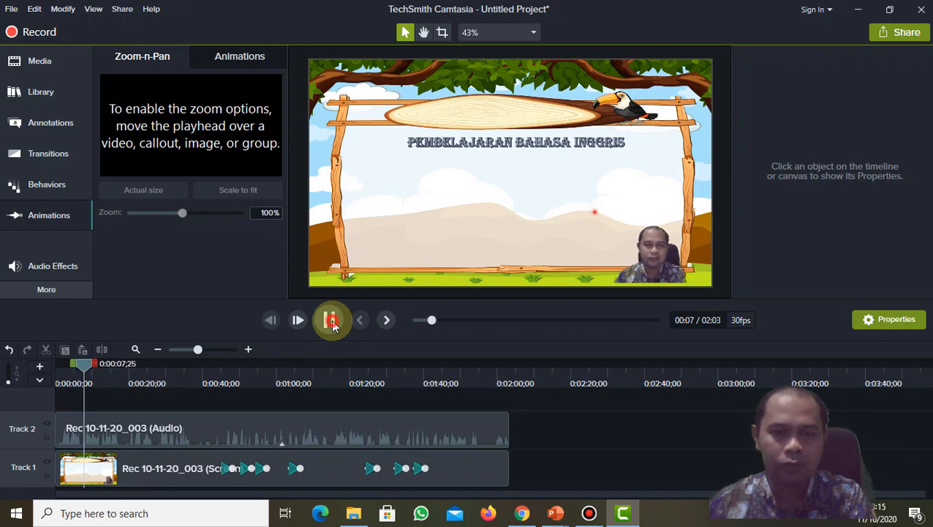
pyautogui.click(329, 322)
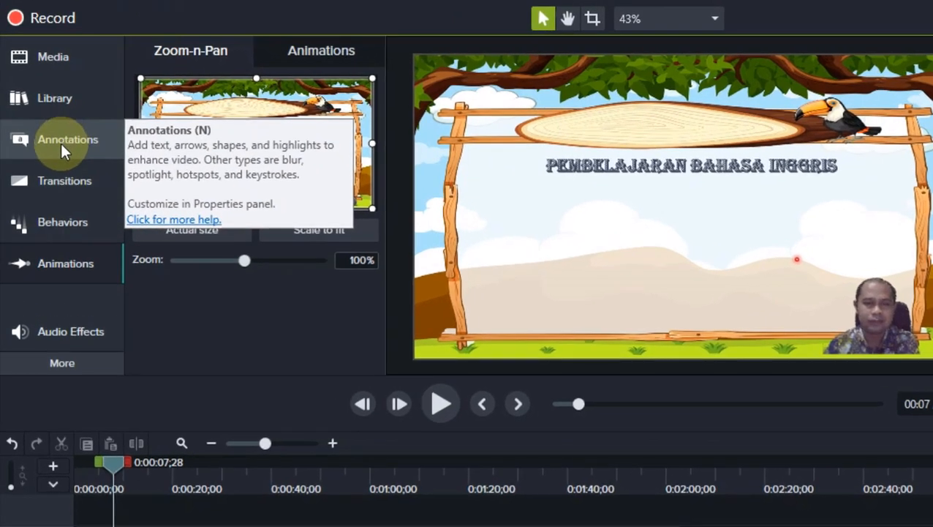
# - Add a plain text callout from the Basic style to the title slide at 0:00:07;28, reading "Pembelajaran Bahasa Inggris"
pyautogui.click(60, 141)
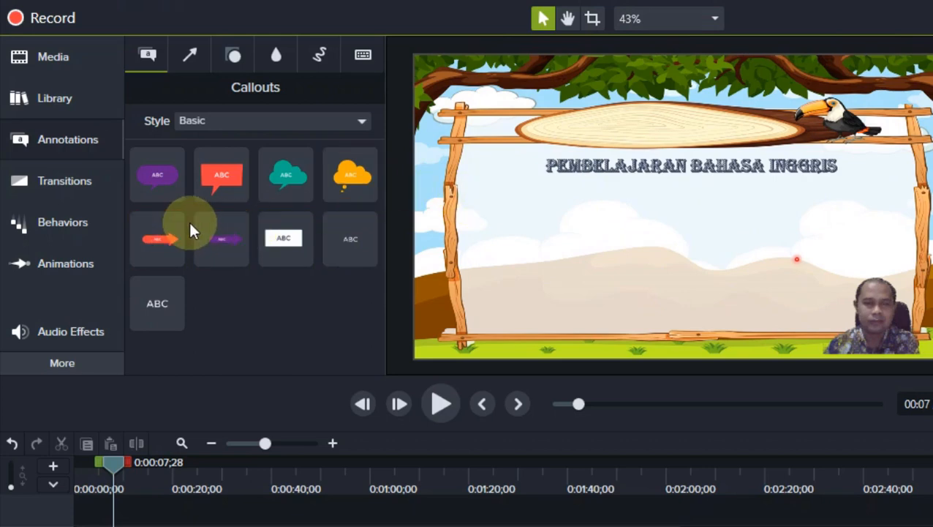
pyautogui.click(59, 141)
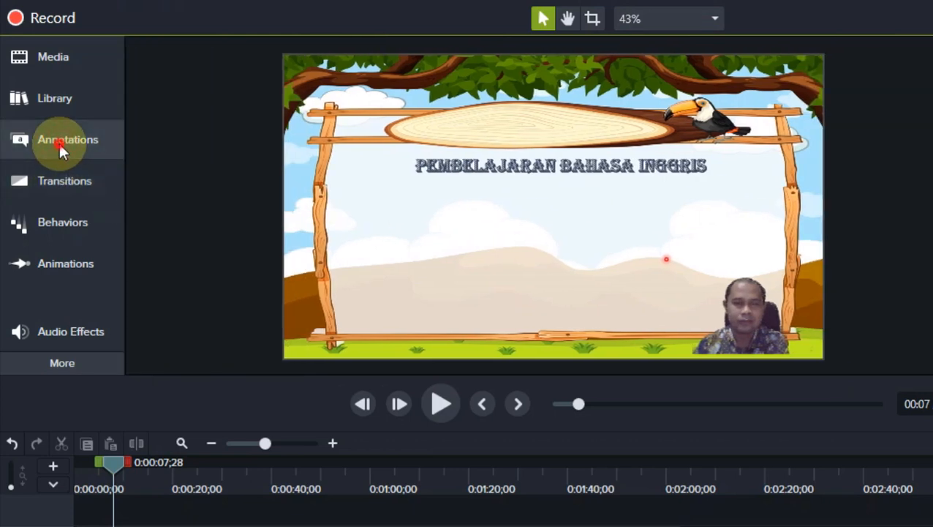
pyautogui.click(60, 139)
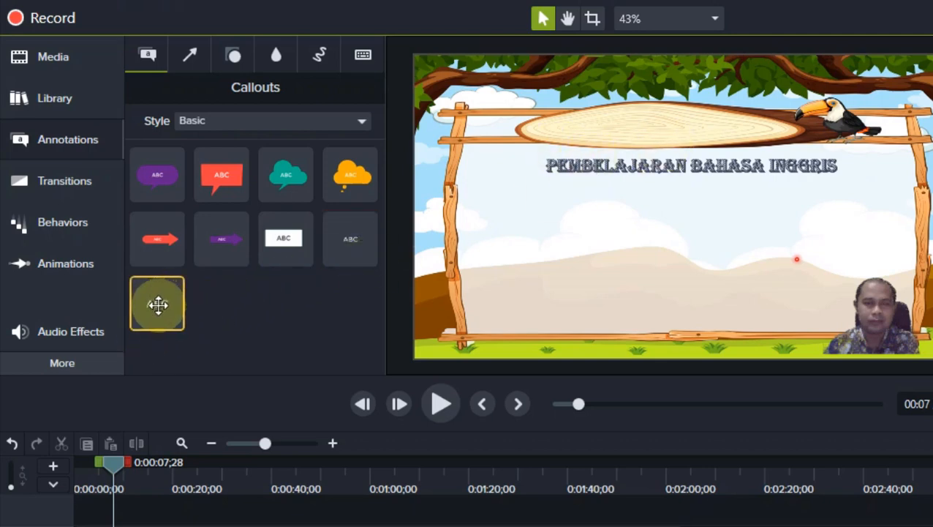
pyautogui.moveTo(156, 305); pyautogui.dragTo(673, 211)
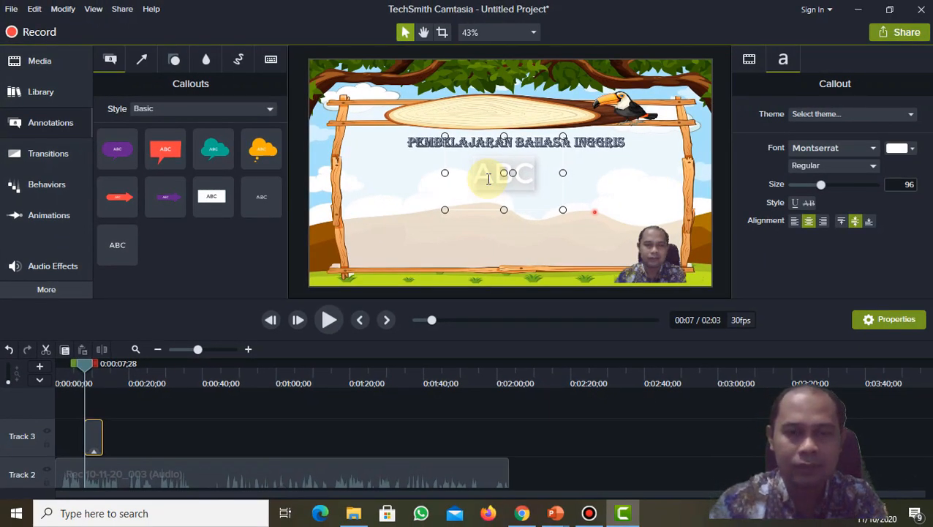
pyautogui.write('Pembelajaran Bahasa')
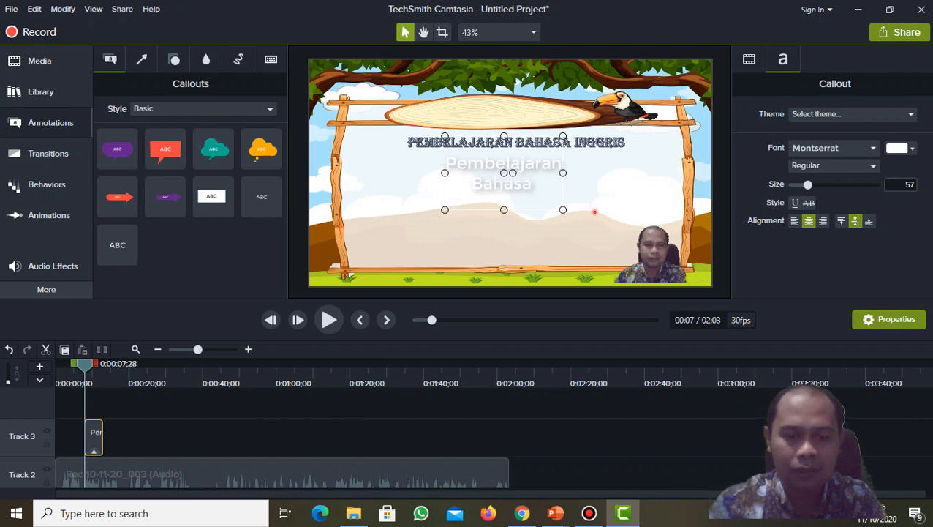
pyautogui.write(' Inggris')
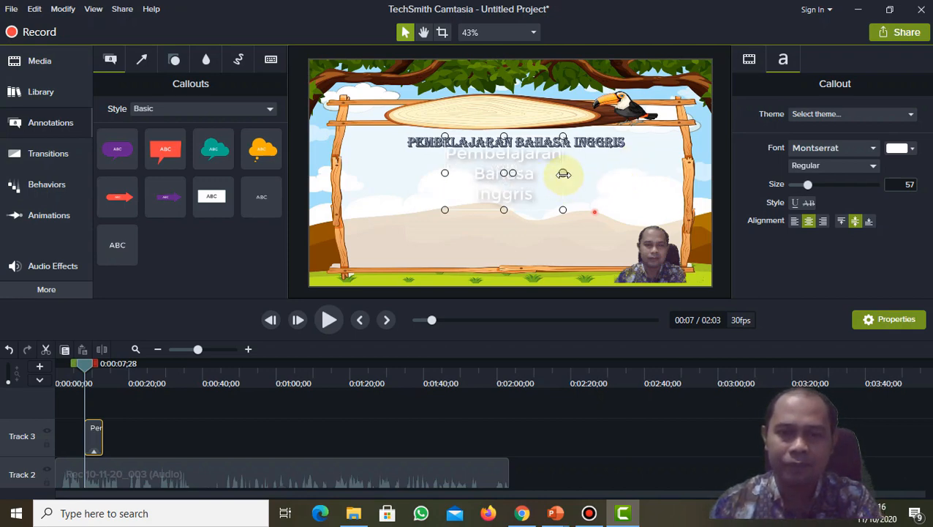
# - Widen the text callout on both sides across the white board area and colour its text red, #F70707
pyautogui.moveTo(563, 174); pyautogui.dragTo(651, 173)
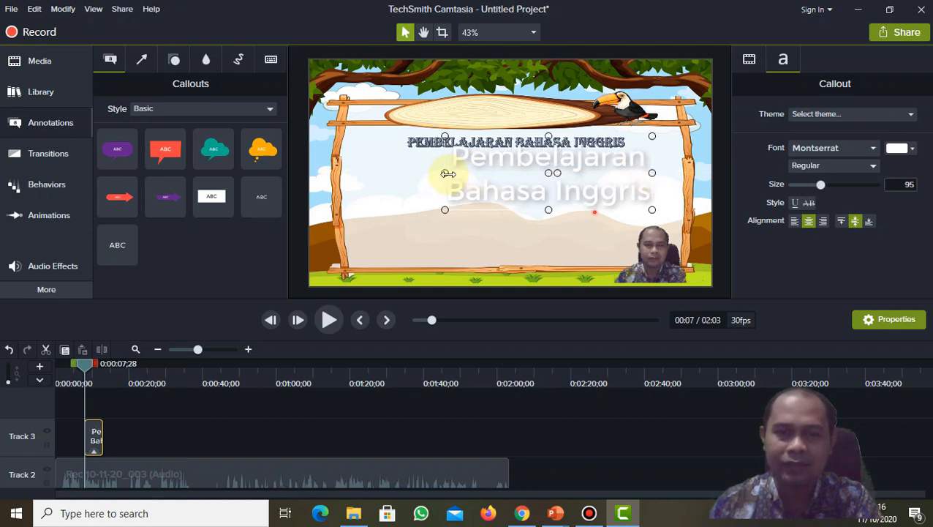
pyautogui.moveTo(448, 174); pyautogui.dragTo(383, 175)
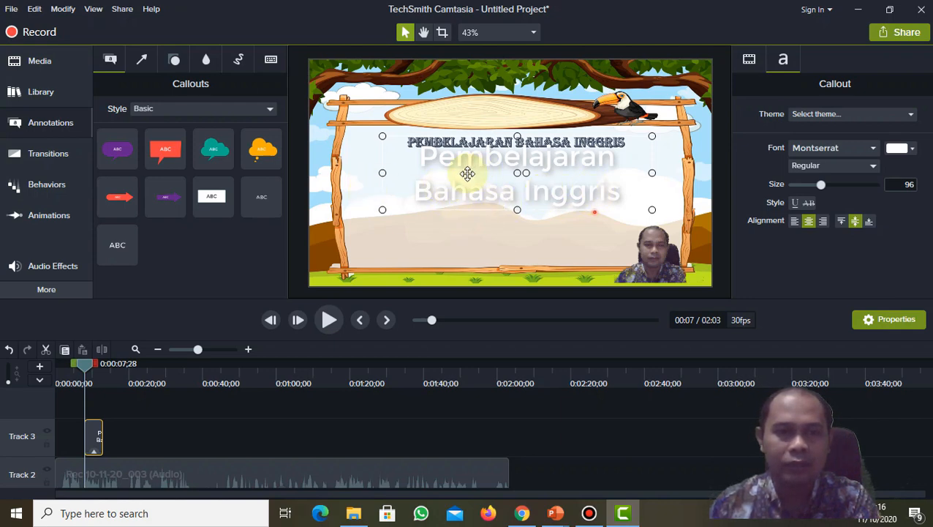
pyautogui.click(901, 149)
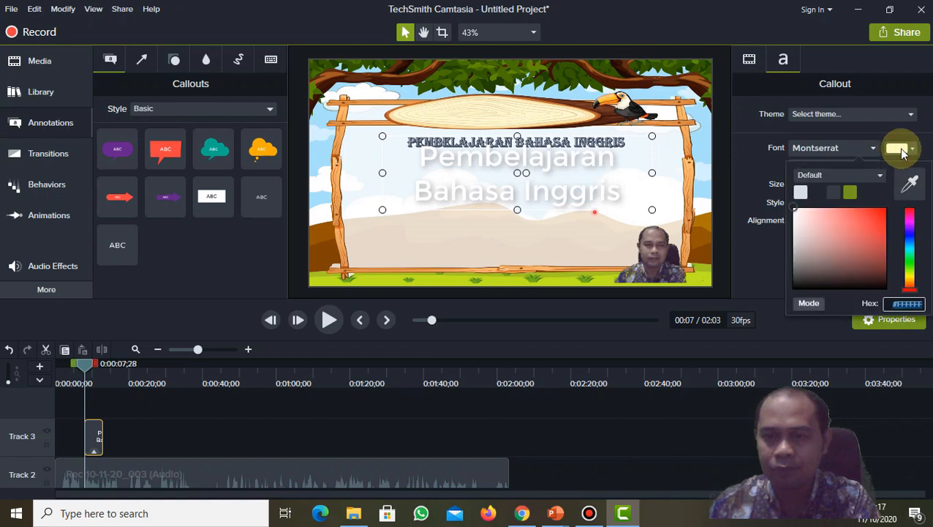
pyautogui.click(885, 212)
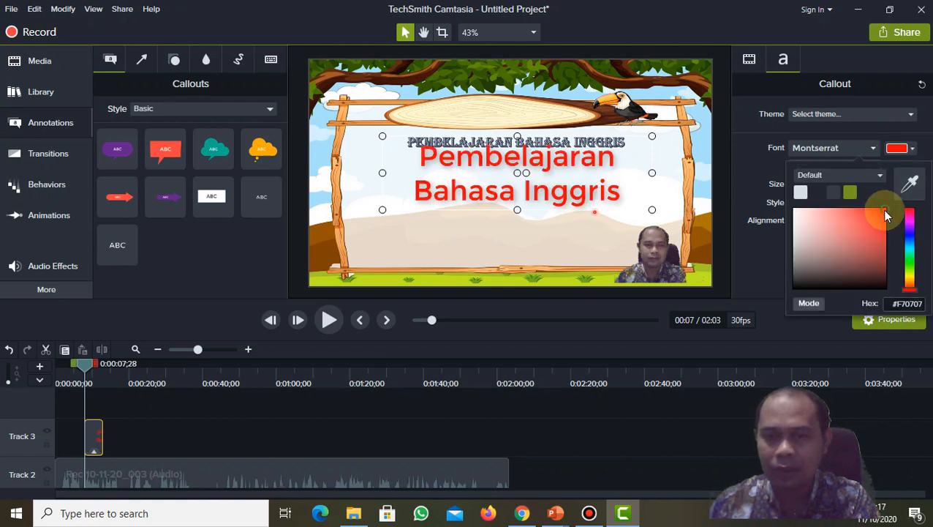
pyautogui.click(748, 153)
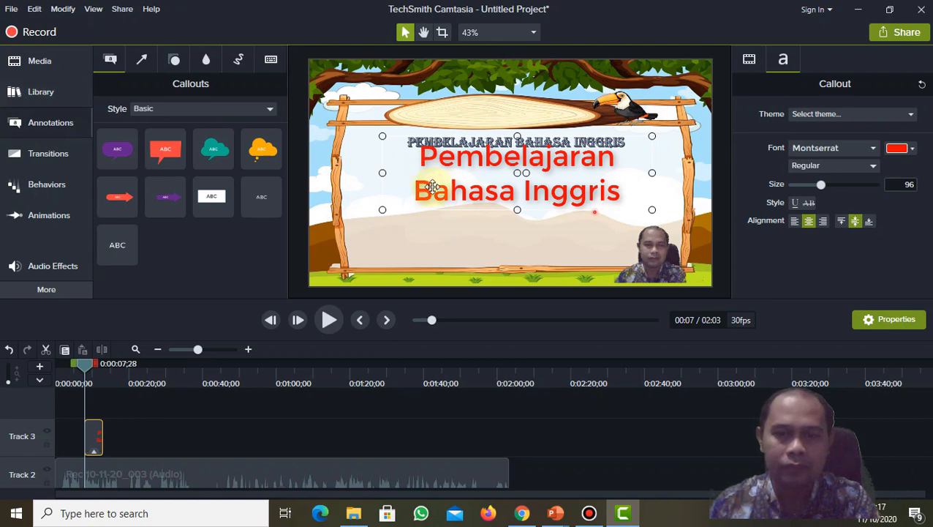
pyautogui.click(61, 218)
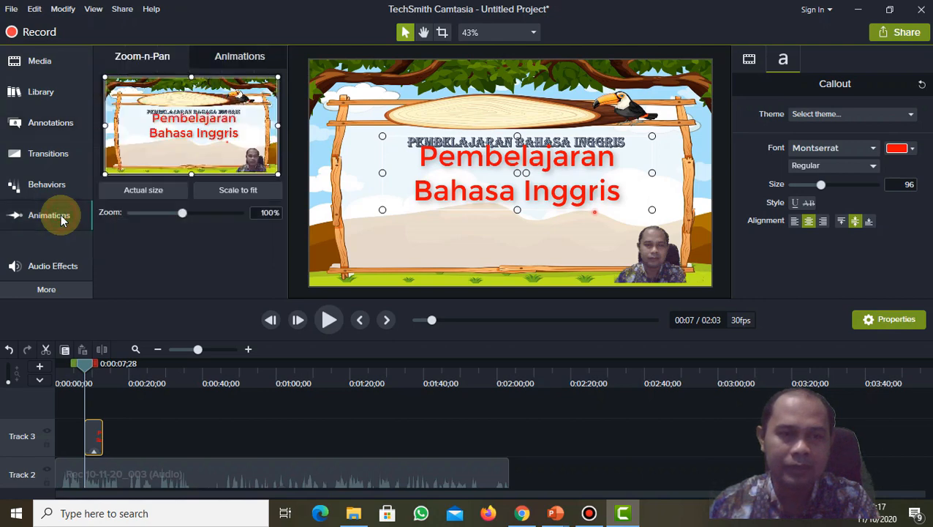
pyautogui.click(240, 58)
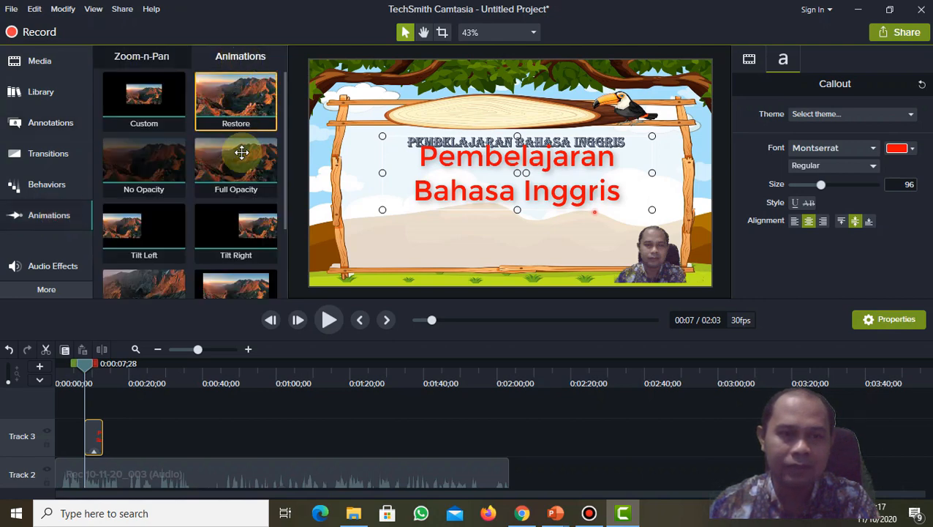
pyautogui.scroll(-2, 231, 204)
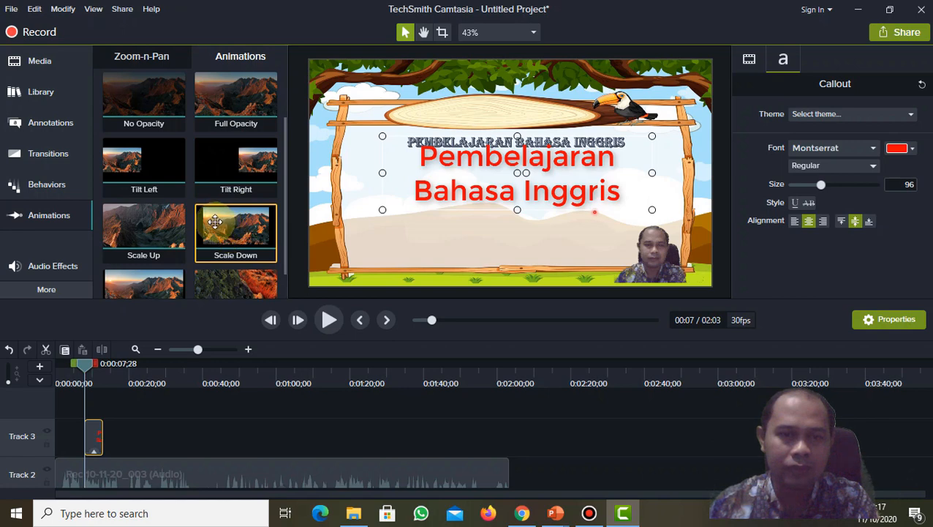
pyautogui.scroll(-1, 223, 230)
pyautogui.scroll(3, 189, 206)
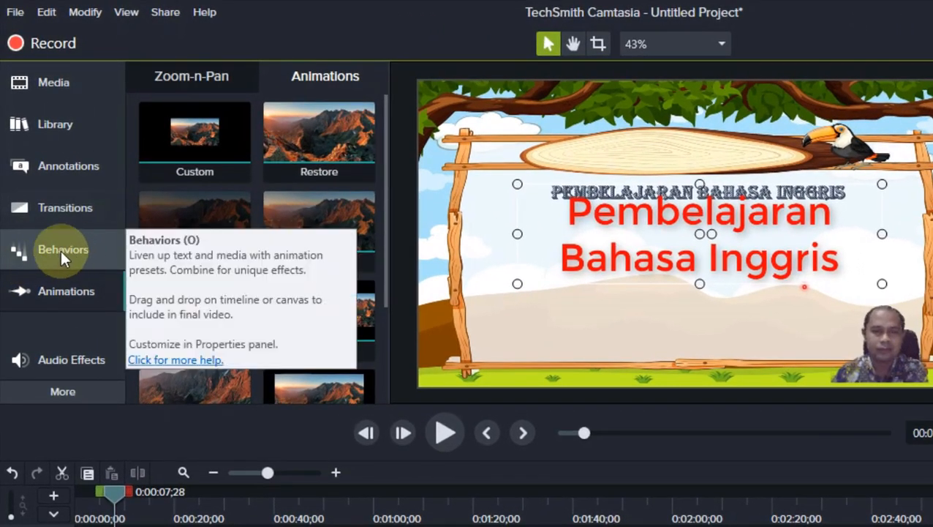
# - Apply the Explode behavior to the text callout on Track 3 and preview its effect up to 0:00:13;12
pyautogui.click(61, 250)
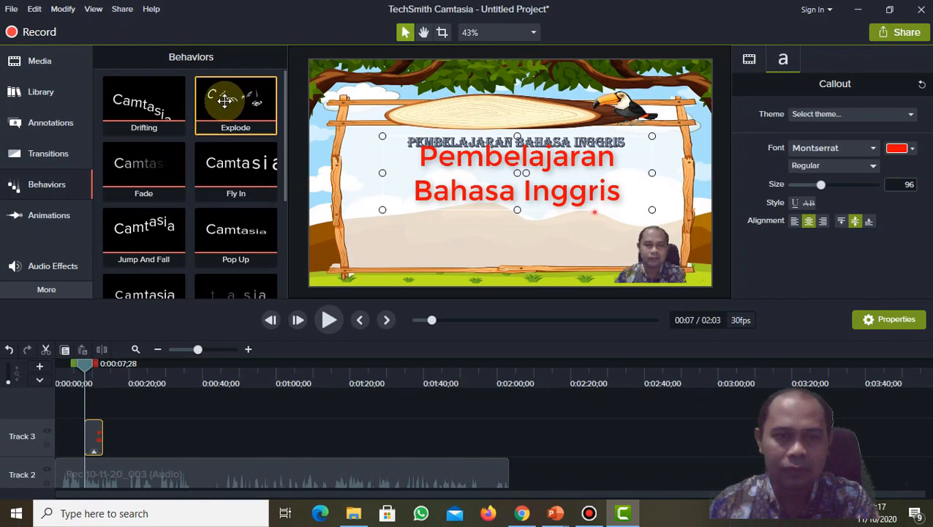
pyautogui.moveTo(229, 100); pyautogui.dragTo(98, 444)
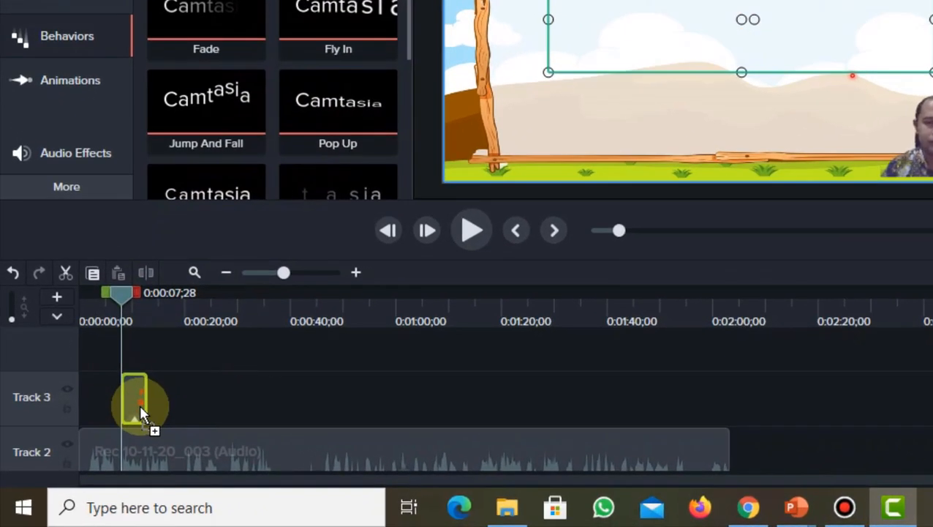
pyautogui.moveTo(139, 404); pyautogui.dragTo(139, 404)
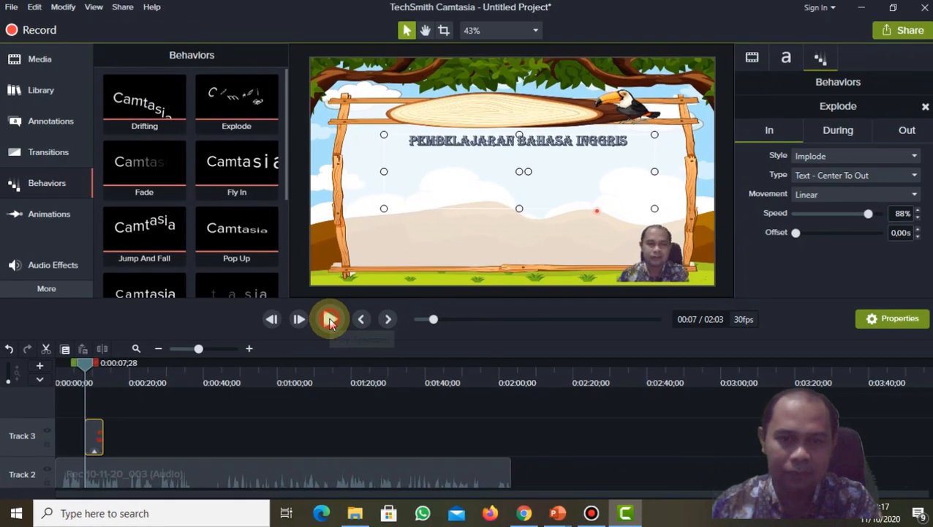
pyautogui.click(472, 230)
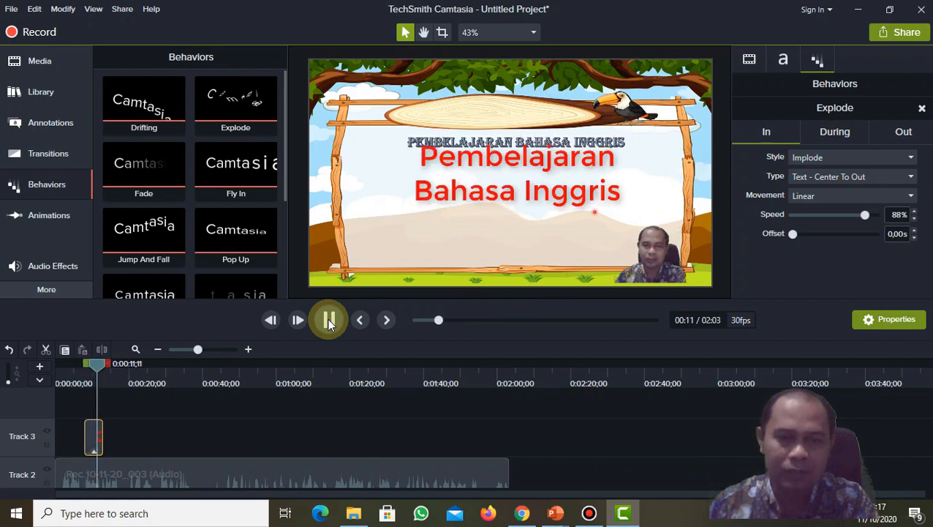
pyautogui.click(329, 324)
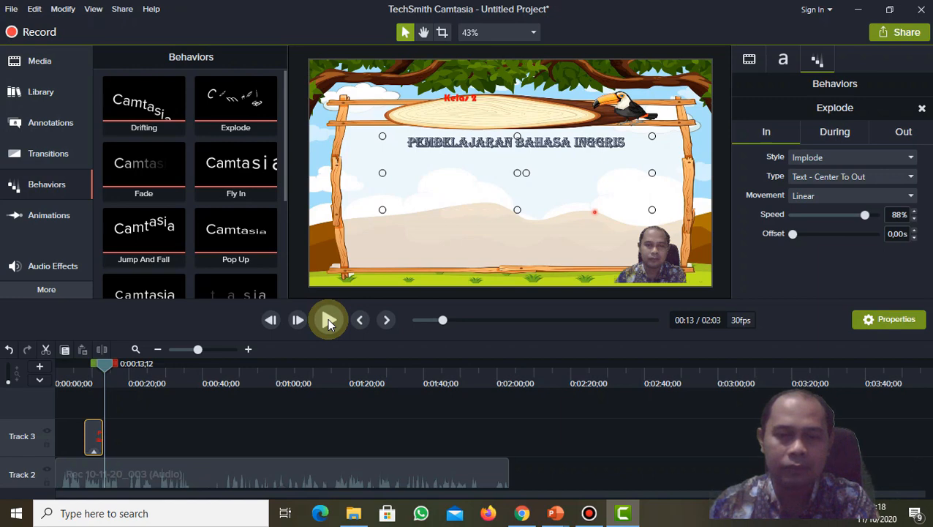
# - Play through the rest of the title slide, then move the playhead back to just before the slide change
pyautogui.click(328, 322)
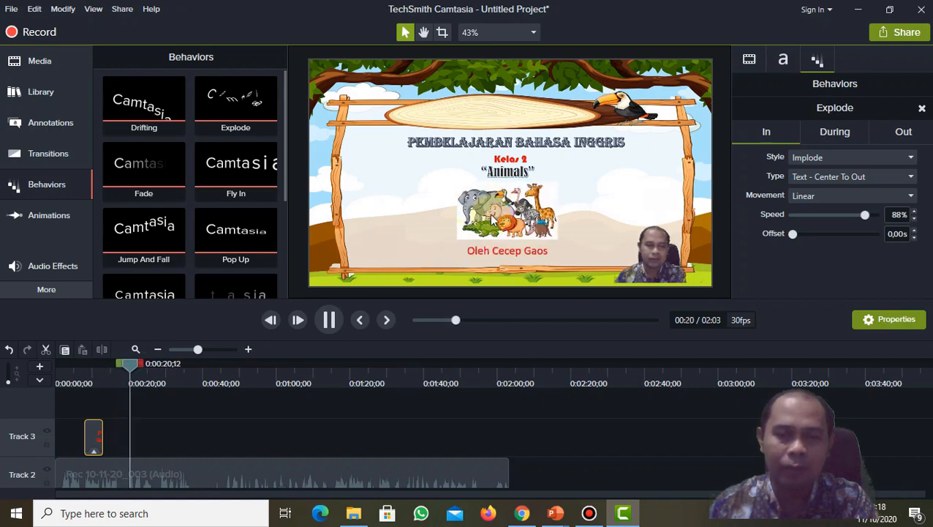
pyautogui.click(329, 320)
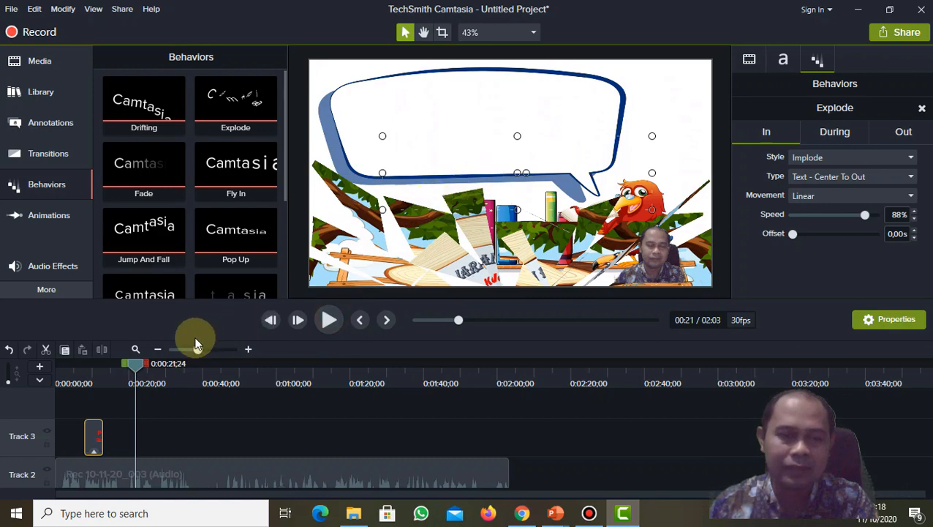
pyautogui.moveTo(136, 370)
pyautogui.mouseDown()
pyautogui.moveTo(120, 367)
pyautogui.moveTo(125, 375)
pyautogui.mouseUp()
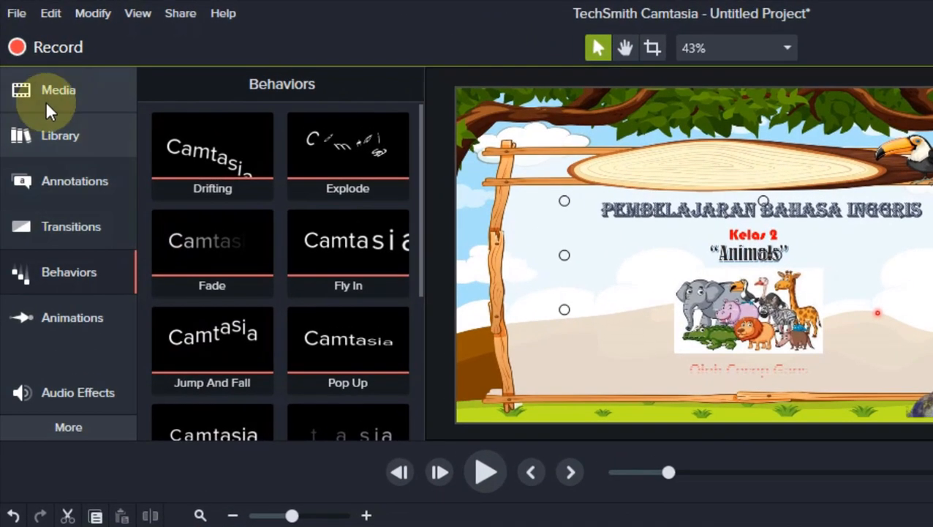
pyautogui.click(41, 62)
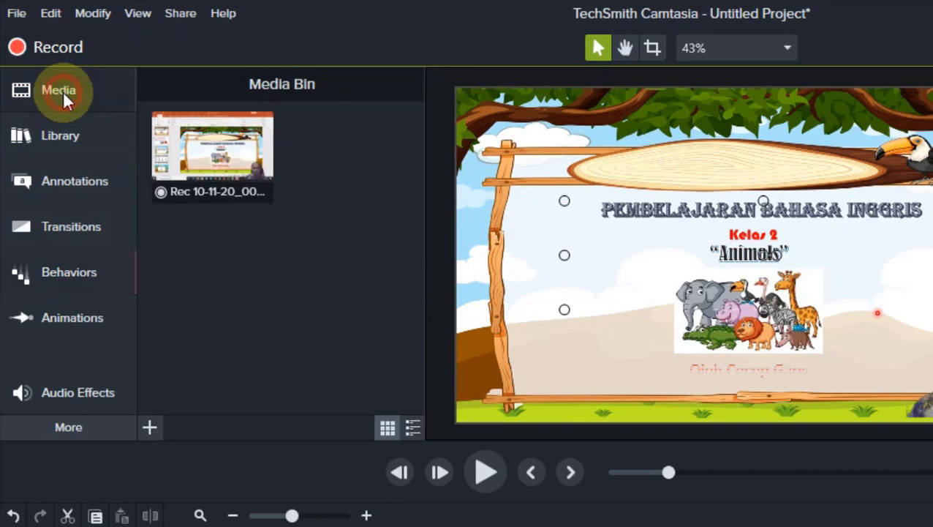
pyautogui.rightClick(289, 240)
pyautogui.click(358, 254)
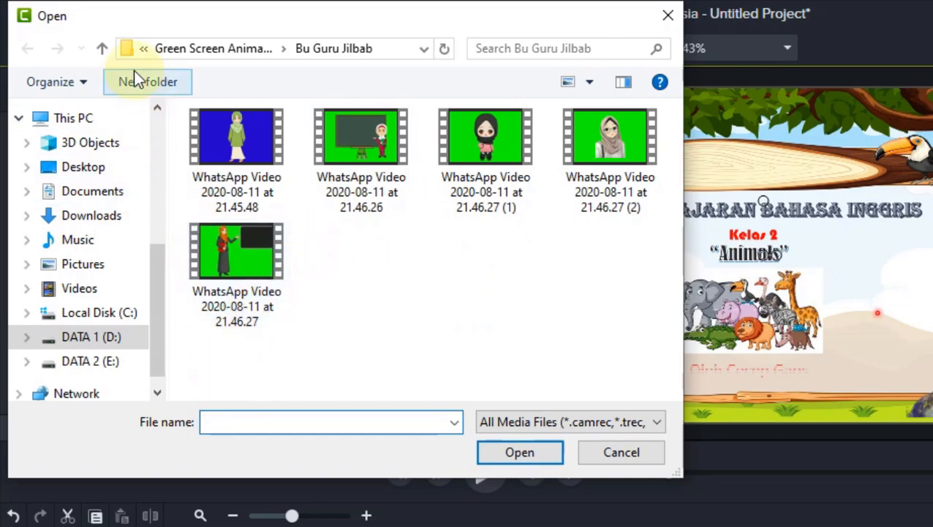
pyautogui.click(106, 50)
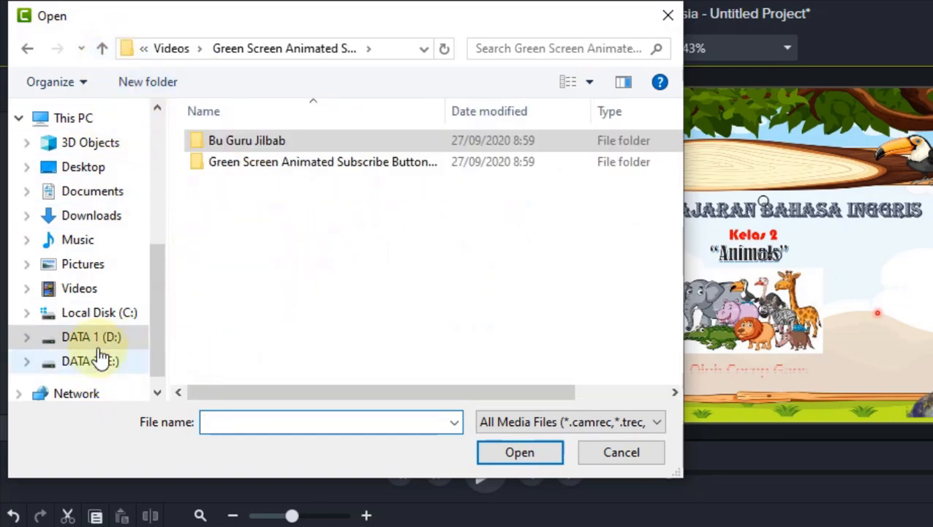
pyautogui.click(91, 337)
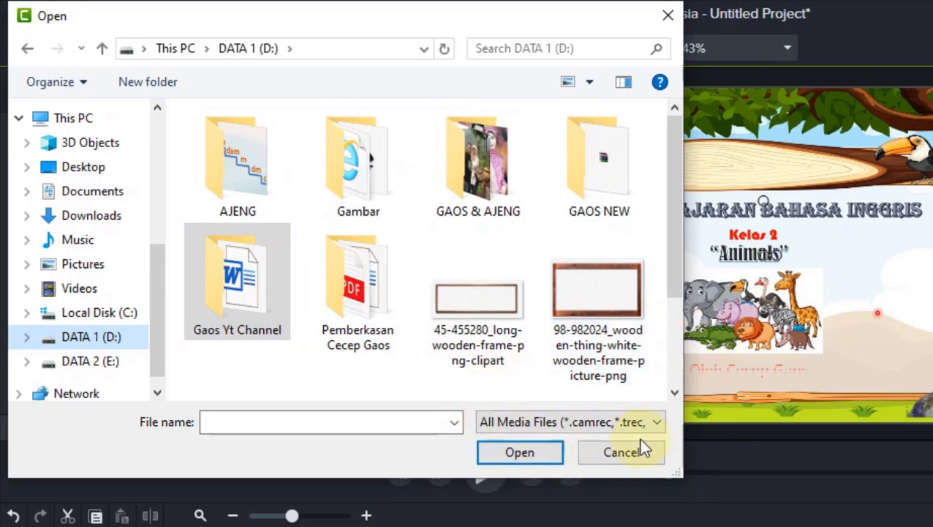
pyautogui.click(622, 450)
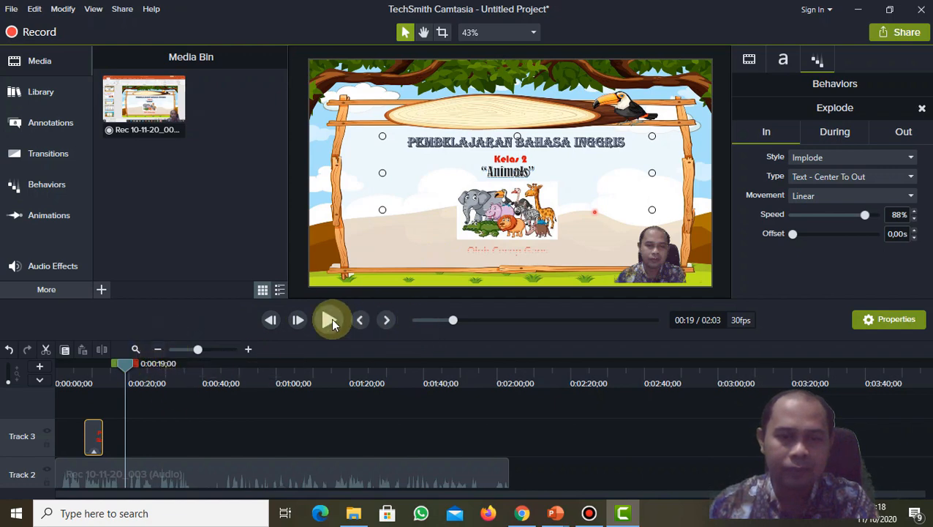
# - Cut the red text callout from the title slide at 0:00:08;28 and play the video on to about 0:00:15
pyautogui.moveTo(129, 373); pyautogui.dragTo(91, 378)
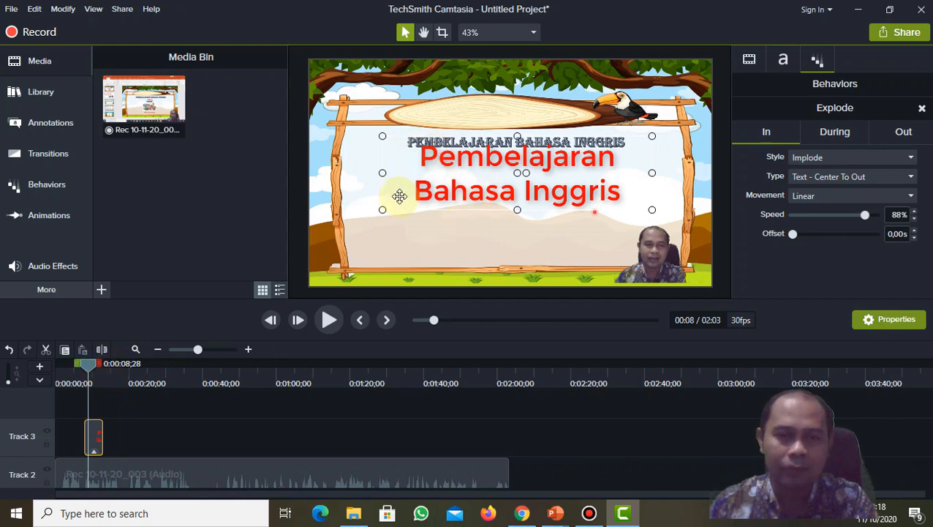
pyautogui.rightClick(422, 187)
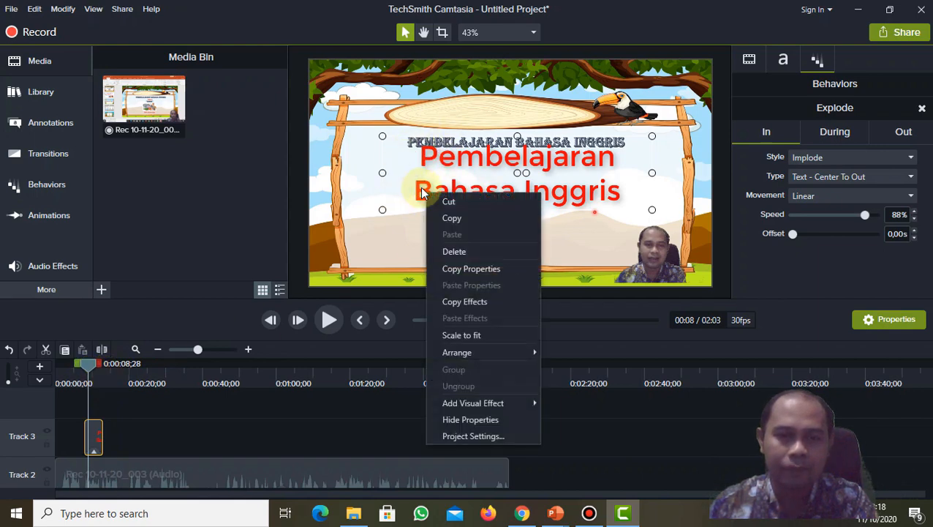
pyautogui.click(468, 199)
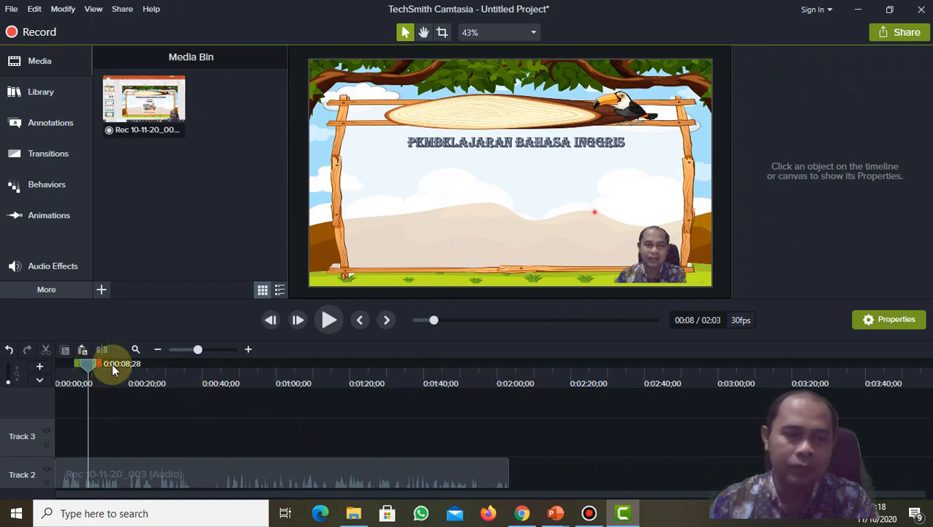
pyautogui.click(335, 326)
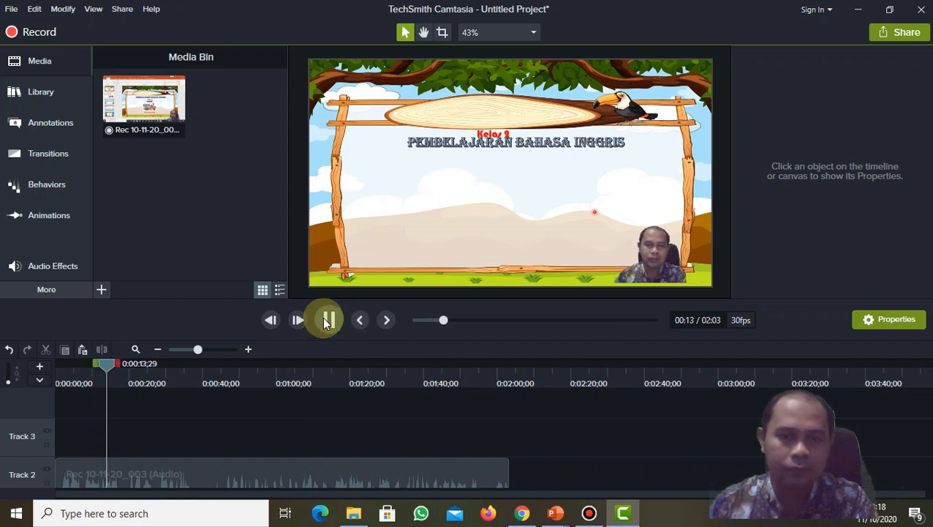
pyautogui.click(327, 321)
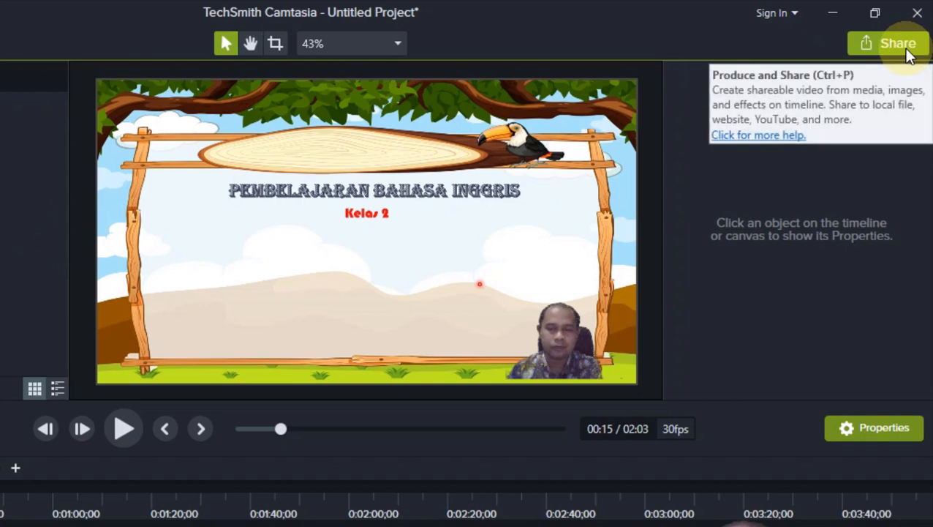
# - Start producing the project as a local file with custom production settings in the MP4 - Smart Player (HTML5) format
pyautogui.click(907, 51)
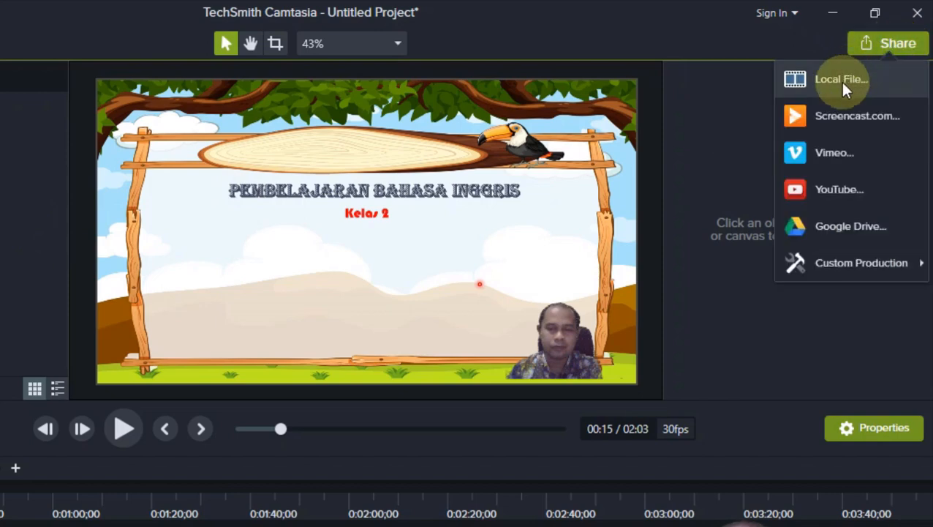
pyautogui.moveTo(923, 264)
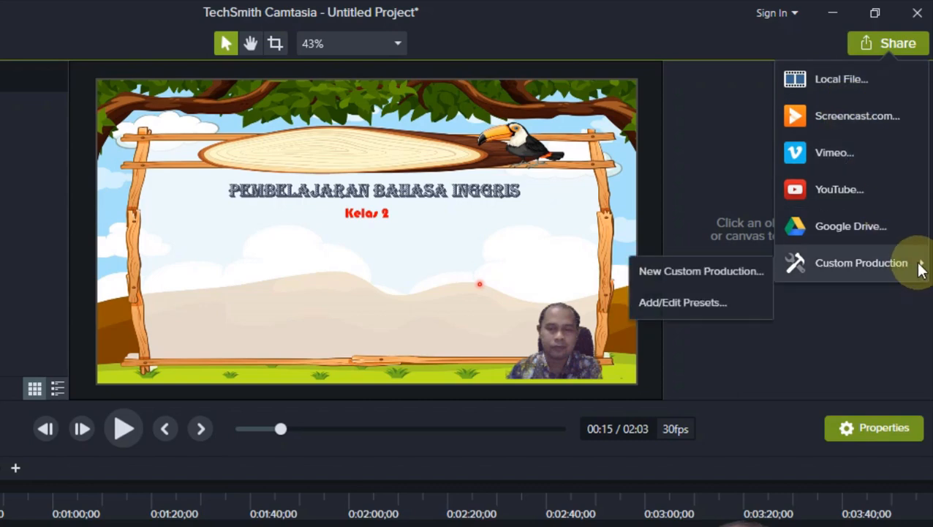
pyautogui.click(843, 83)
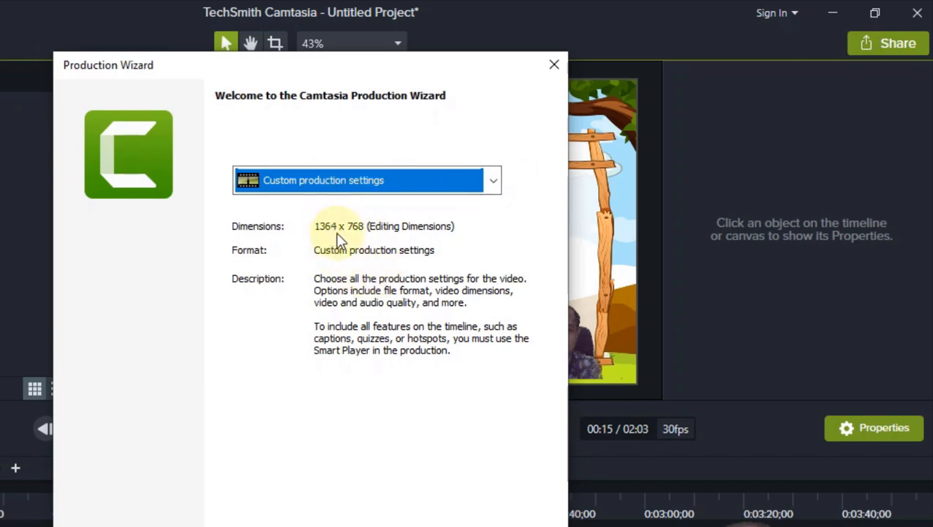
pyautogui.click(441, 525)
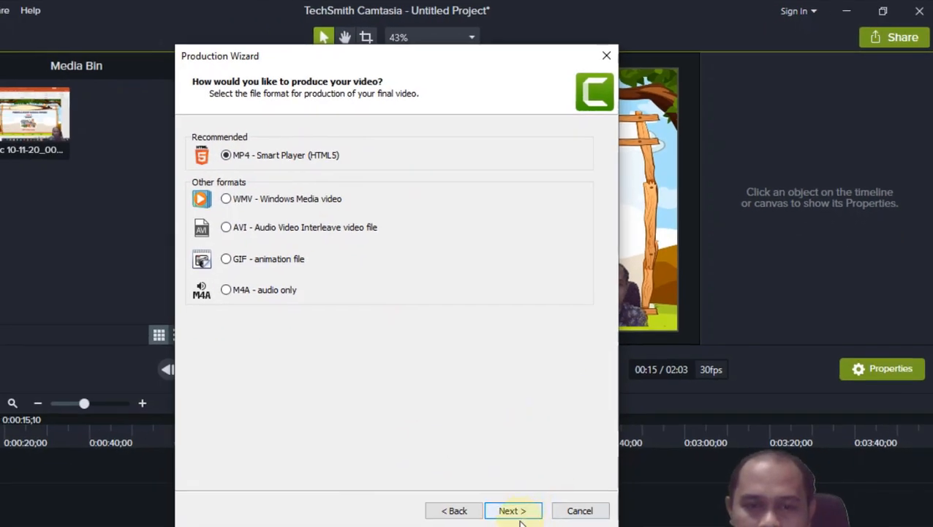
pyautogui.click(511, 512)
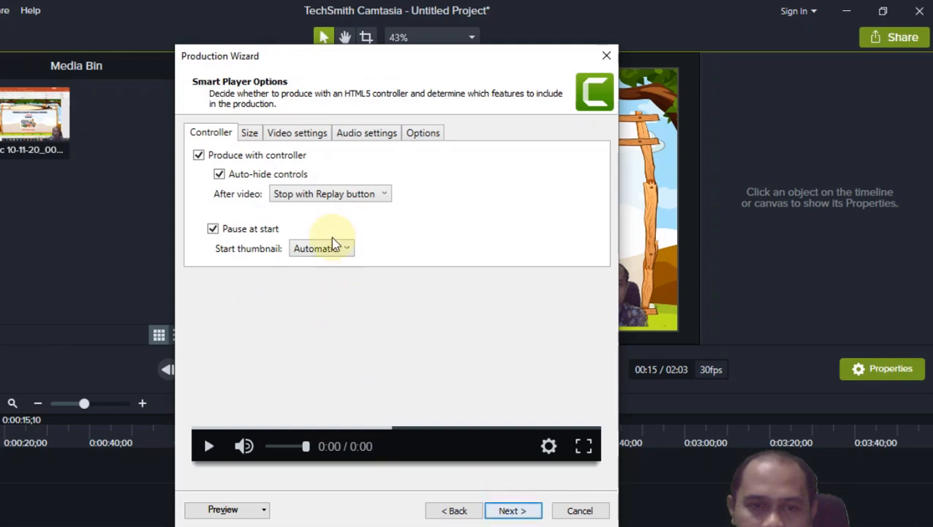
# - Review the Smart Player's size, video, audio and caption/quizzing settings
pyautogui.click(249, 132)
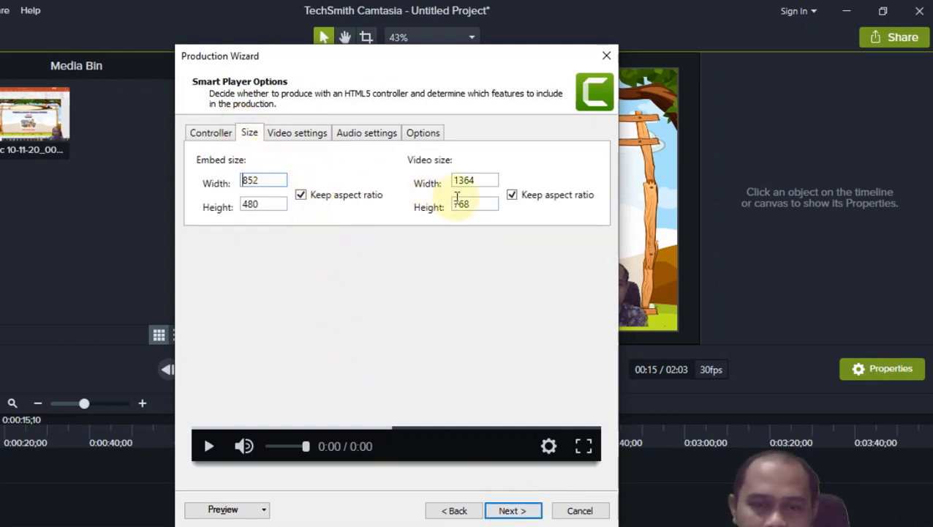
pyautogui.click(293, 136)
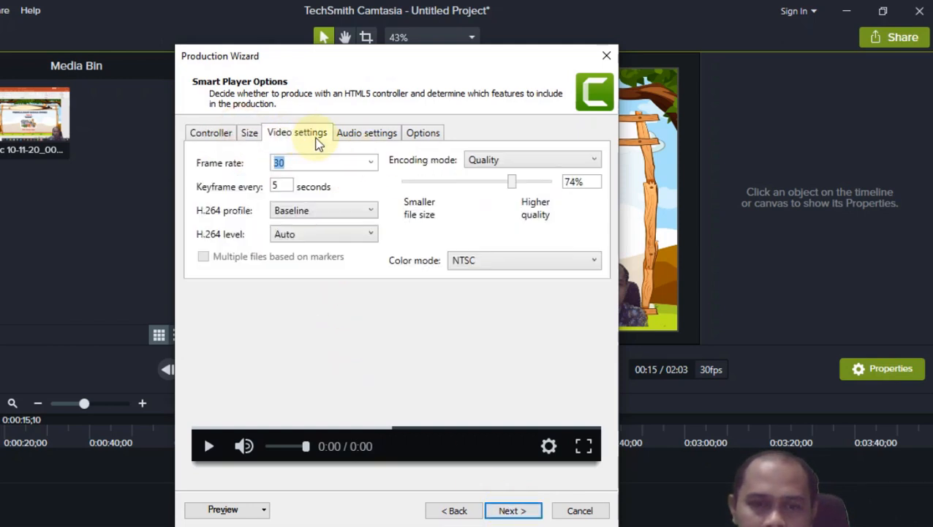
pyautogui.click(368, 134)
pyautogui.click(418, 133)
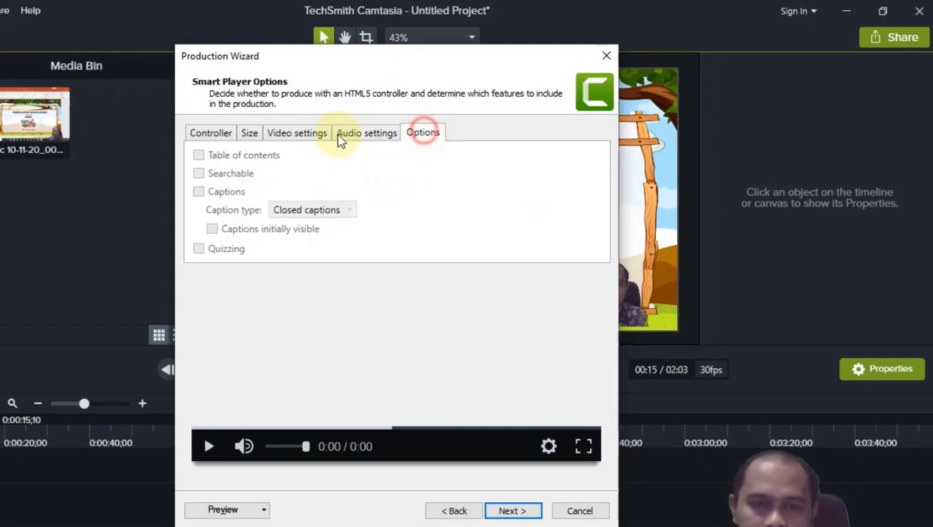
pyautogui.click(313, 134)
pyautogui.click(249, 134)
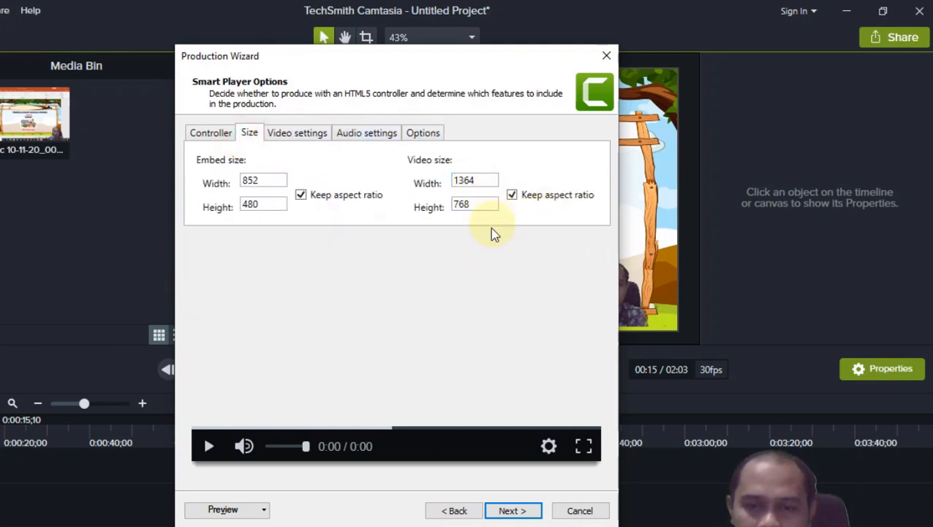
# - Keep the default Smart Player and video options and name the production "Animals"
pyautogui.click(512, 511)
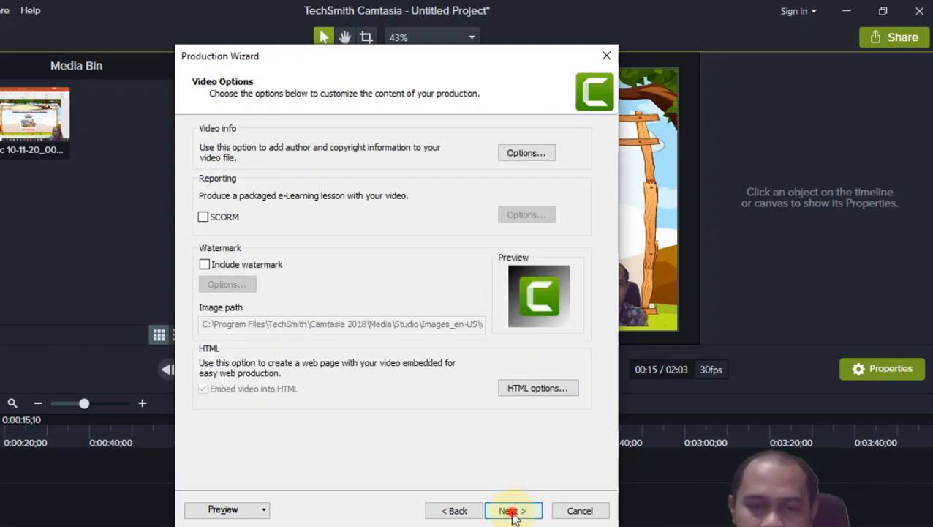
pyautogui.click(512, 510)
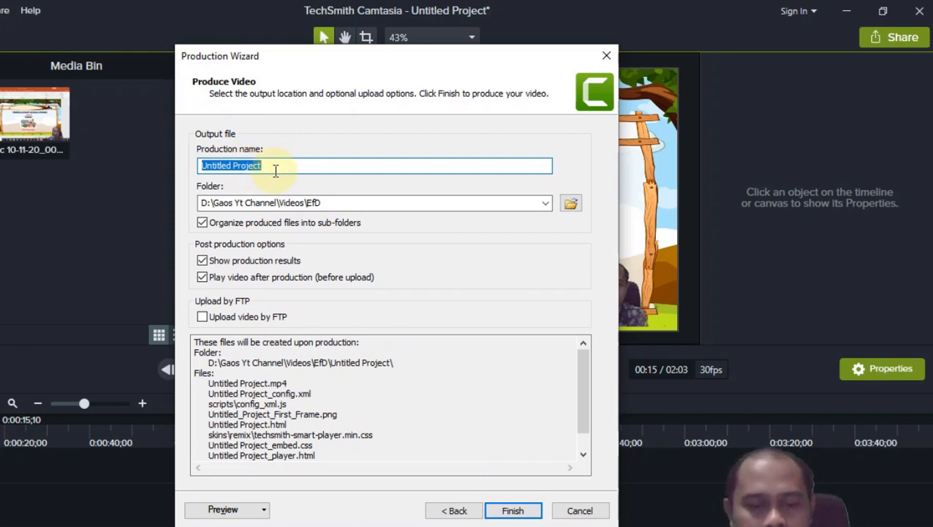
pyautogui.write('Animals')
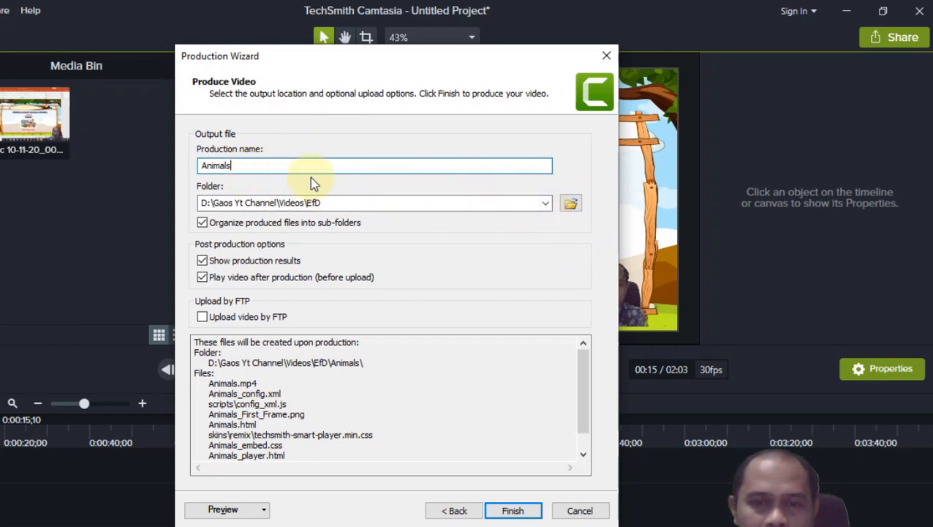
pyautogui.click(571, 205)
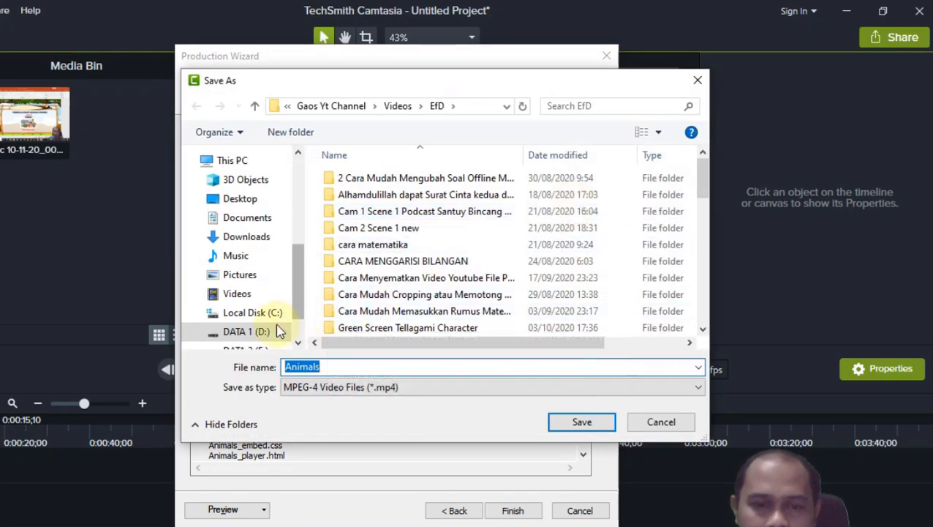
pyautogui.click(661, 421)
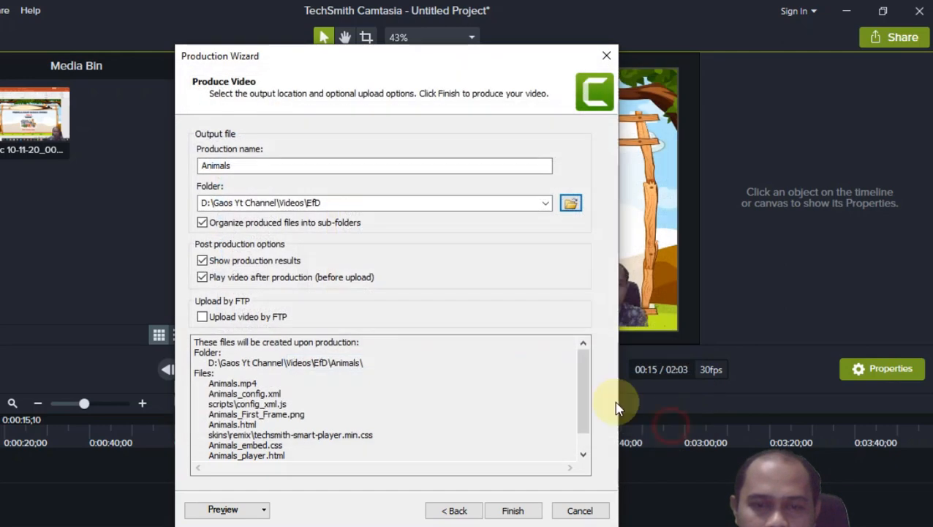
# - Set the output location to the Powerpoint folder under Diklat IGI\Pelatihan powerpoint dan camtasia on DATA 1 (D:), saving as an MPEG-4 video
pyautogui.click(570, 206)
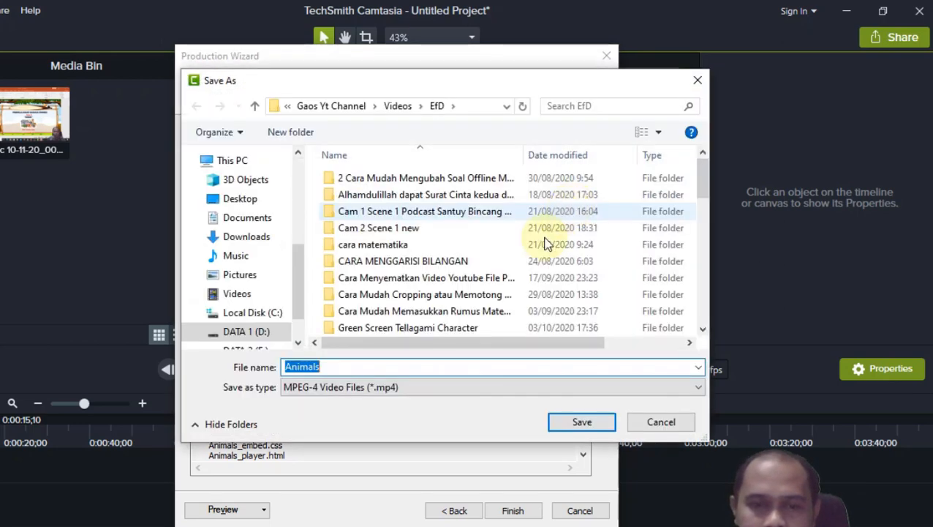
pyautogui.click(241, 335)
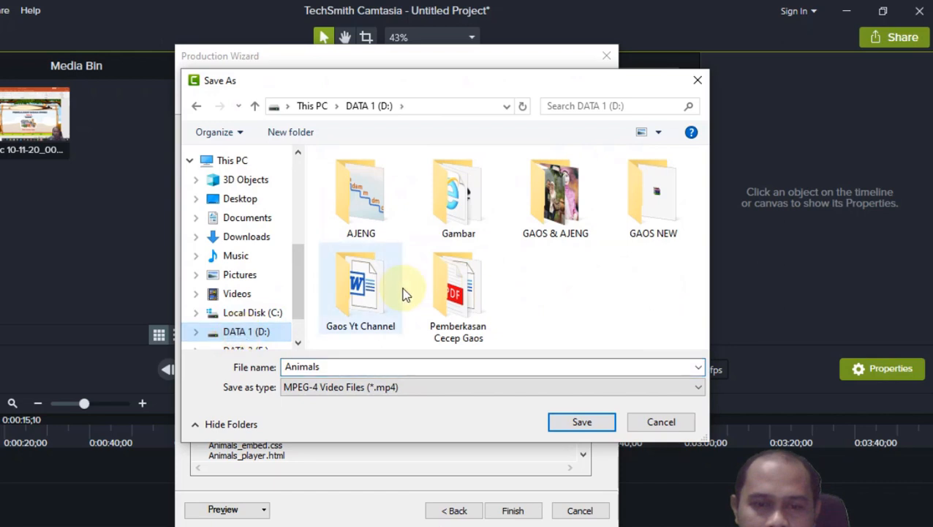
pyautogui.doubleClick(656, 214)
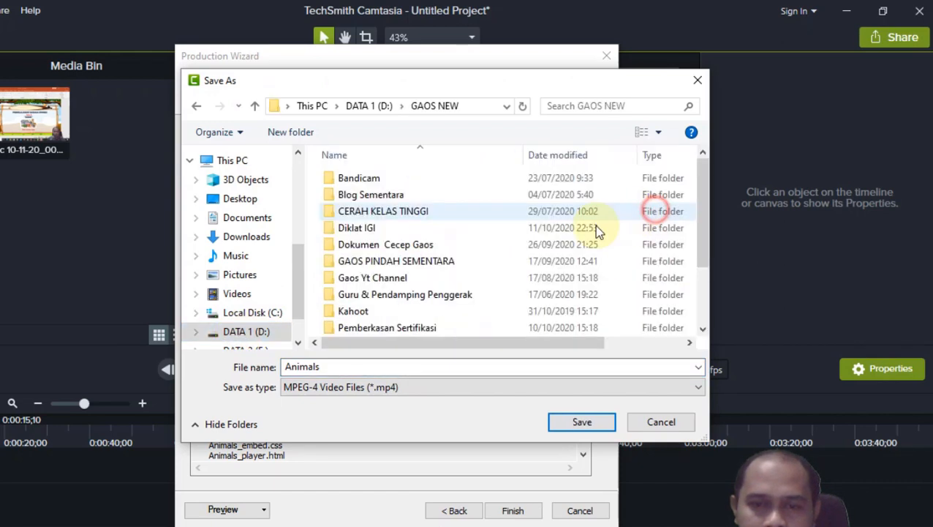
pyautogui.click(367, 229)
pyautogui.doubleClick(367, 228)
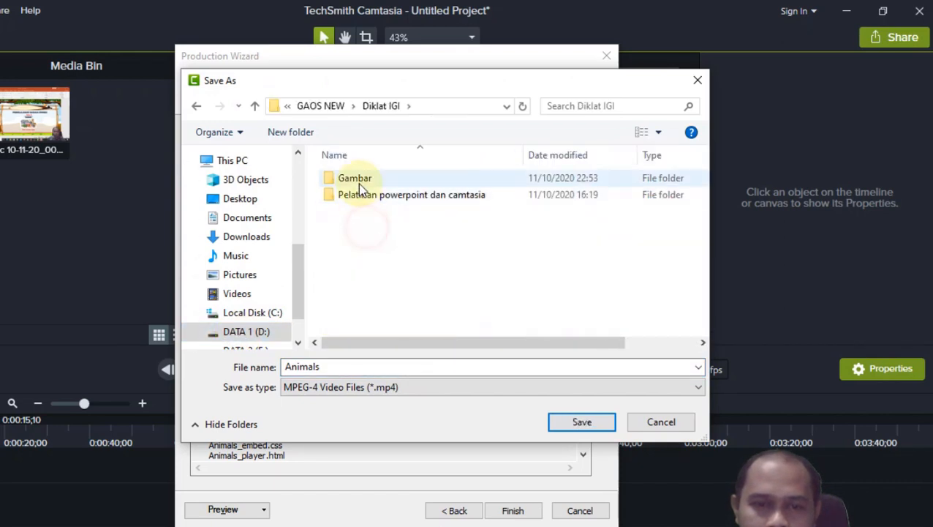
pyautogui.doubleClick(359, 196)
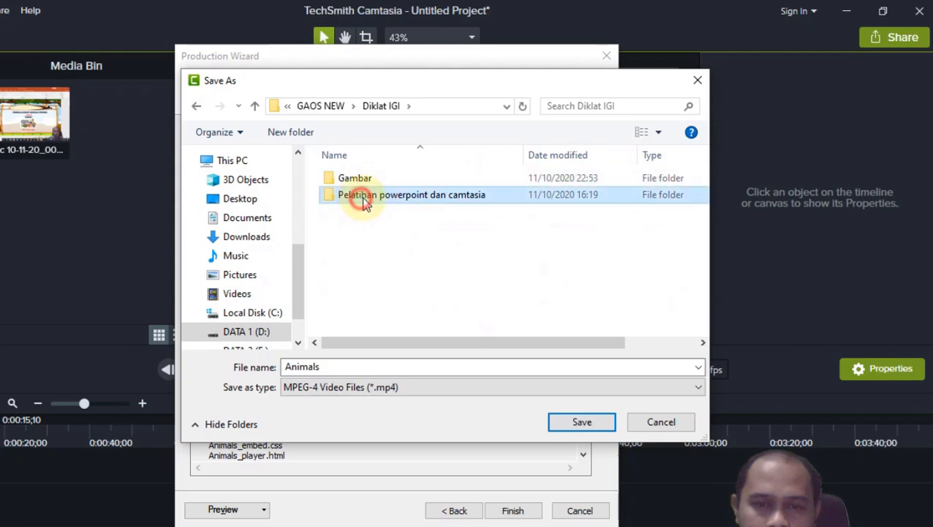
pyautogui.click(404, 179)
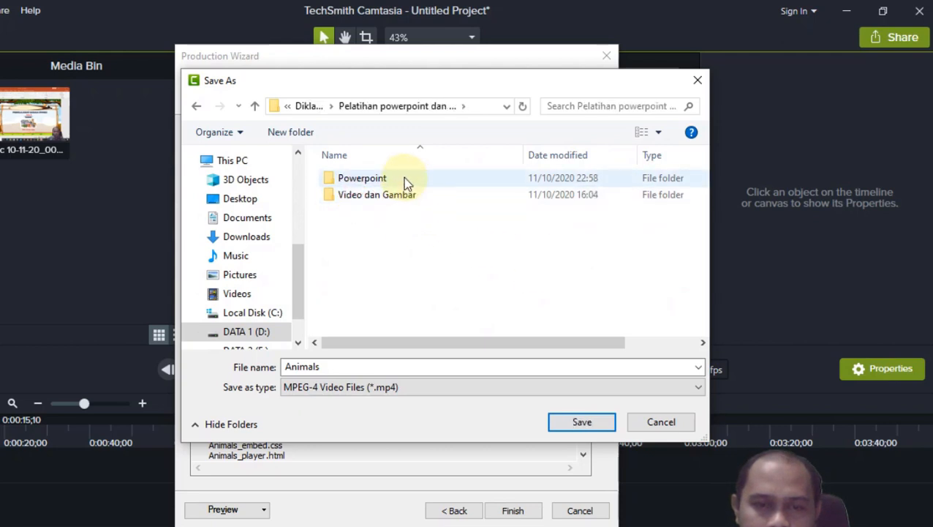
pyautogui.doubleClick(404, 179)
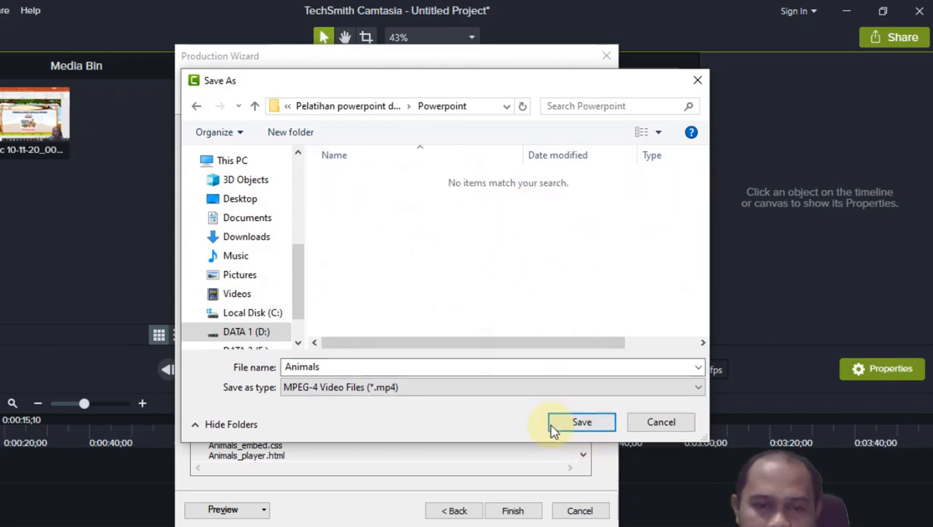
pyautogui.click(583, 424)
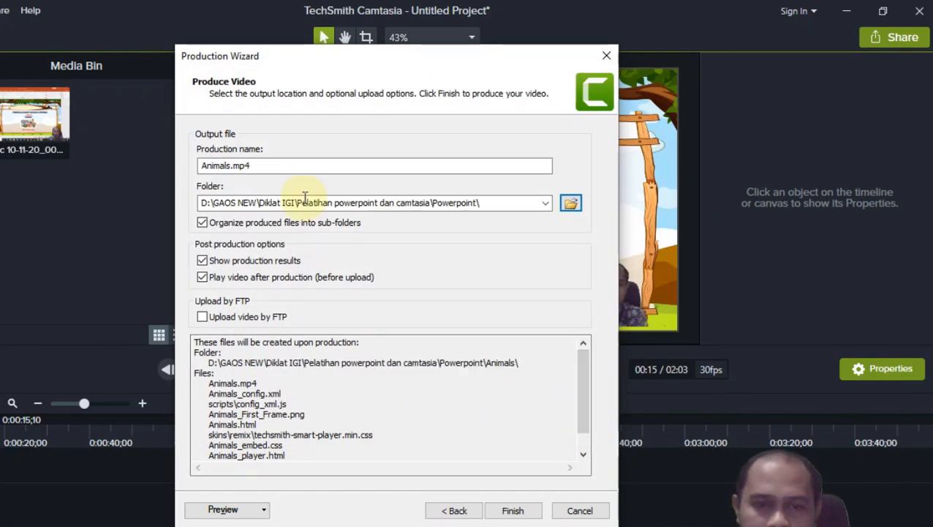
# - Produce the video, dismiss its browser preview and open the production folder
pyautogui.click(514, 511)
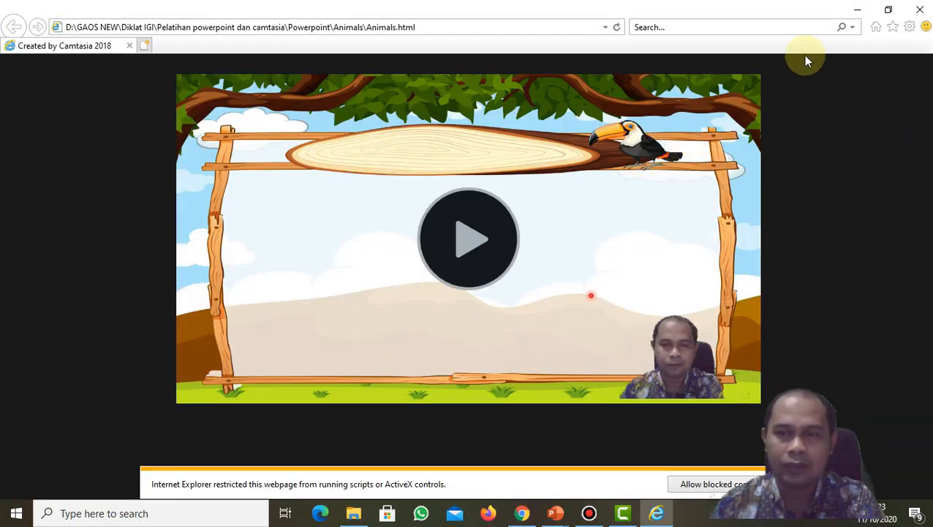
pyautogui.click(922, 10)
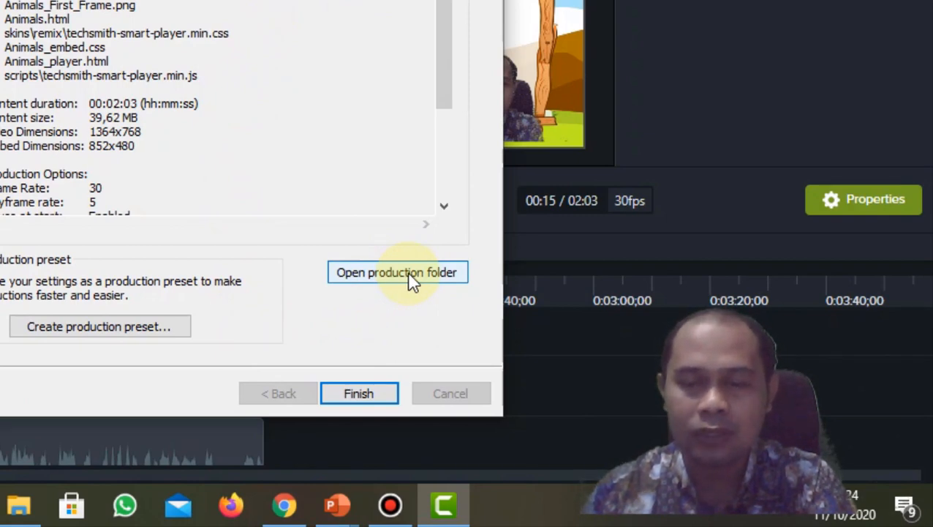
pyautogui.click(407, 272)
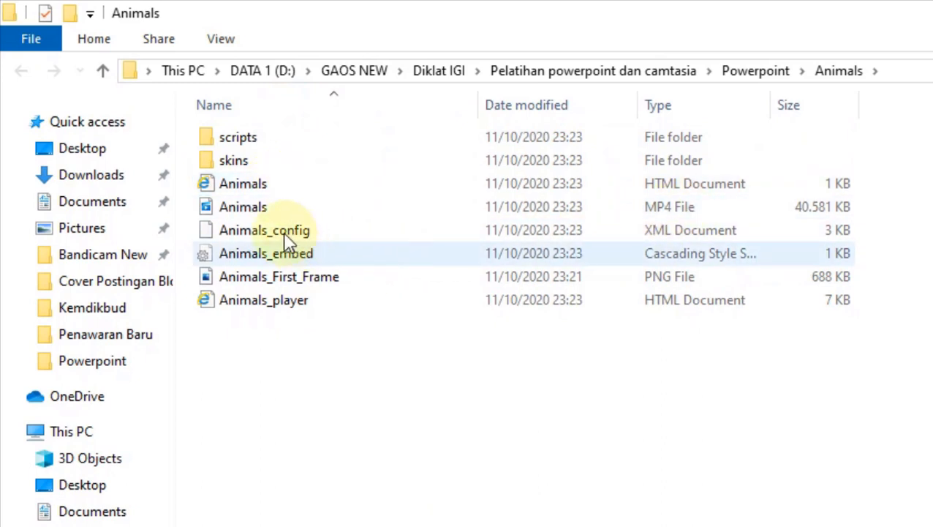
# - Open the produced Animals MP4 file for playback
pyautogui.moveTo(252, 210)
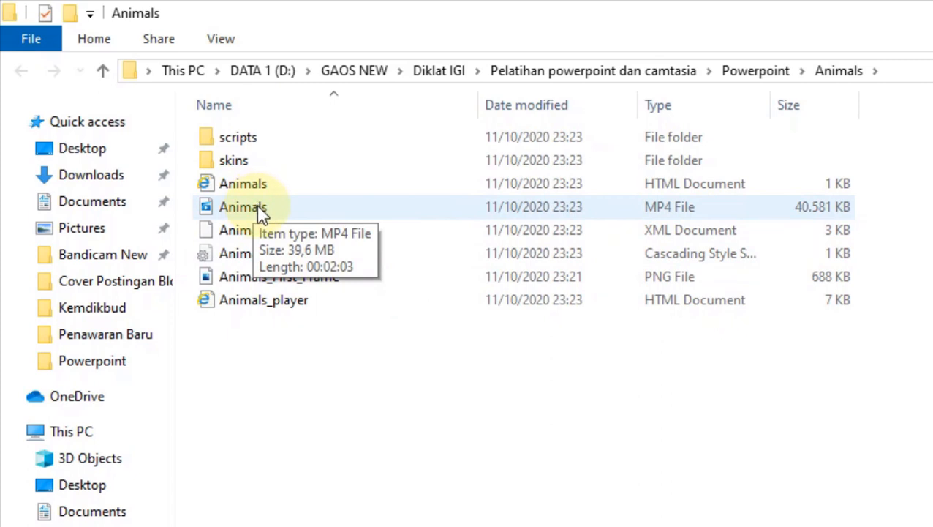
pyautogui.click(257, 210)
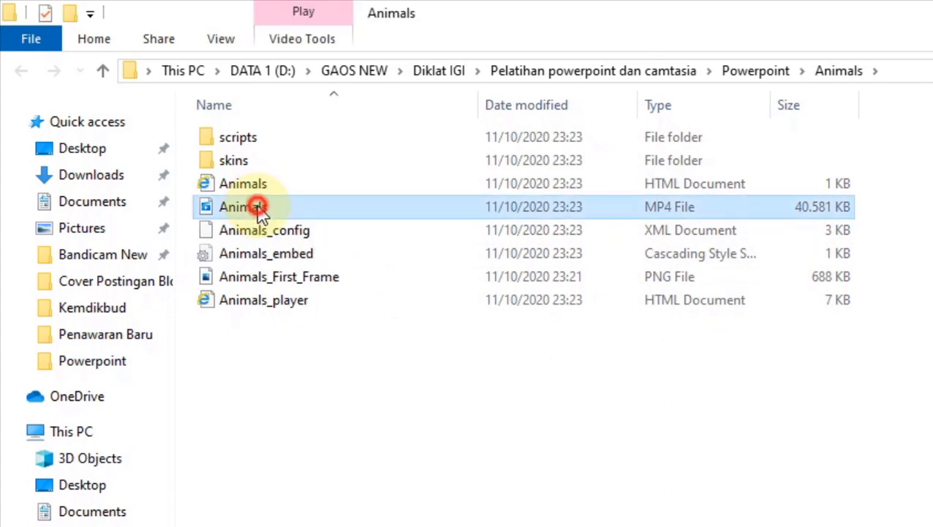
pyautogui.doubleClick(258, 210)
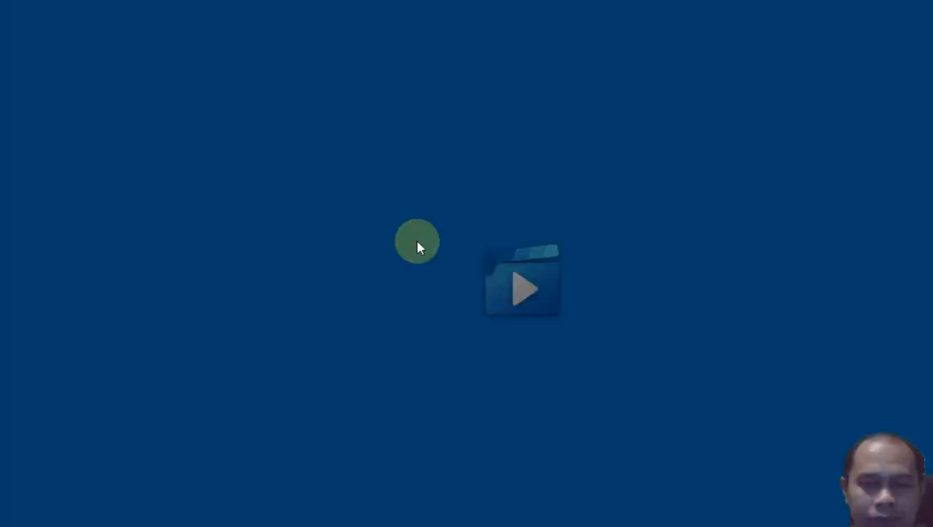